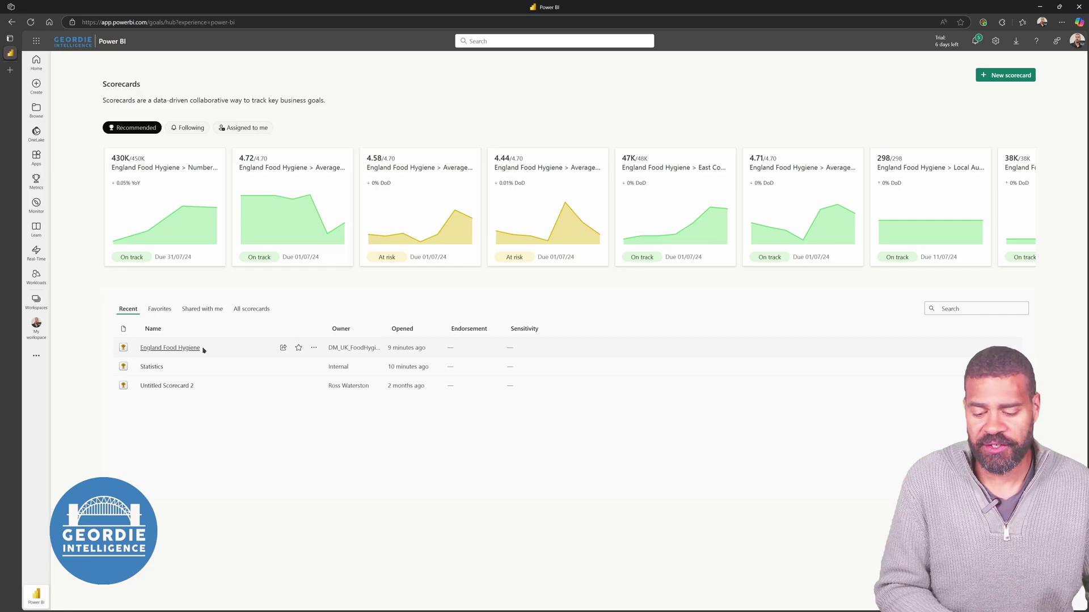
- Open the England Food Hygiene scorecard and expand Average Hygiene to list its nine regional subgoals
left_click(146, 347)
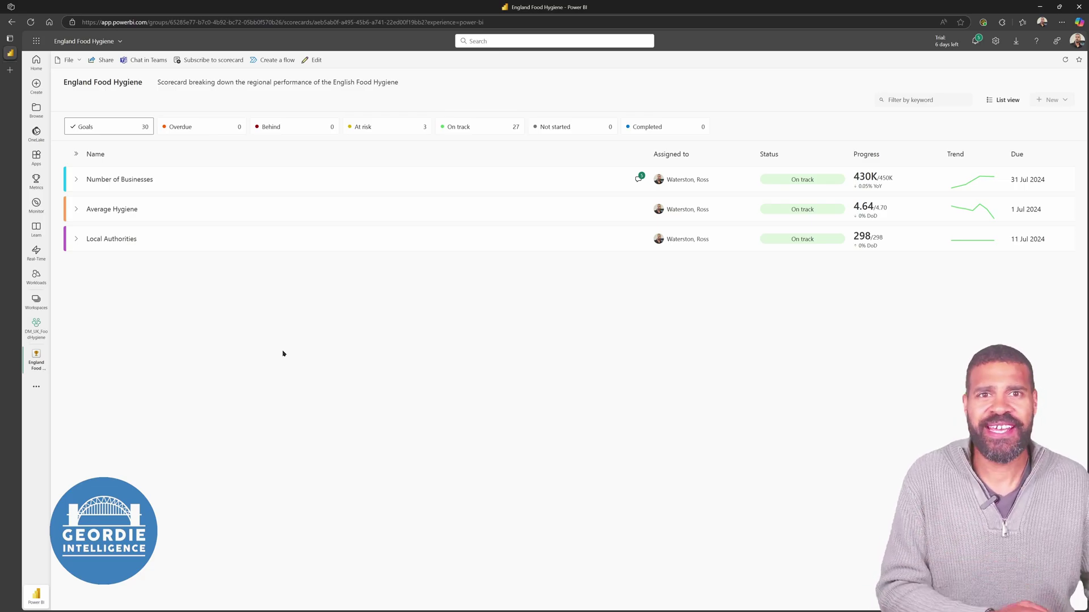
left_click(77, 210)
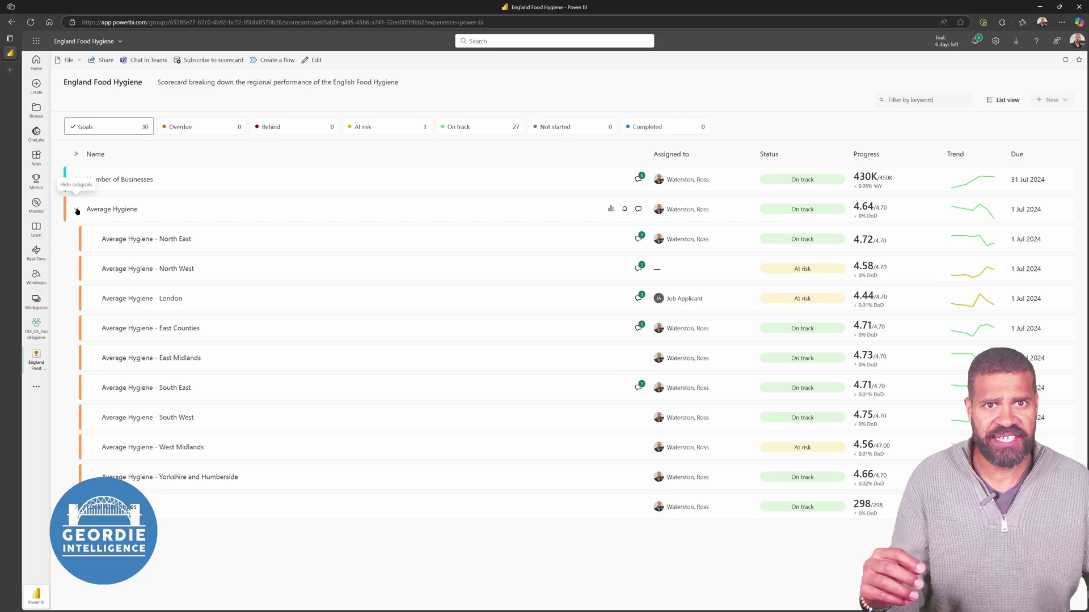
- Open Average Hygiene - North East details, narrow the chart to mid-April–late May, and toggle targets on and off
left_click(171, 241)
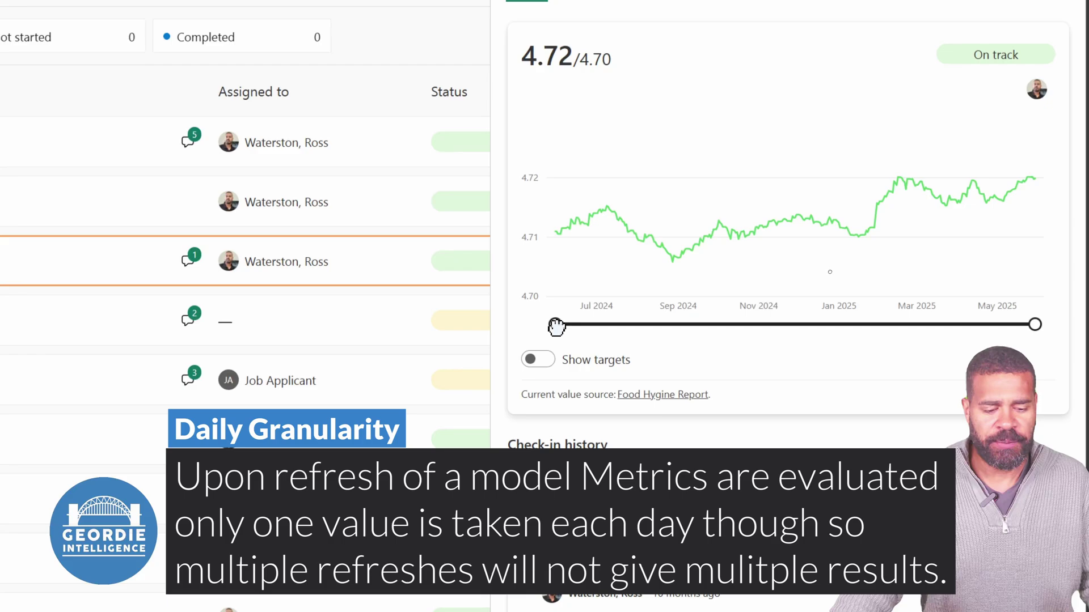
left_click_drag(555, 326, 971, 324)
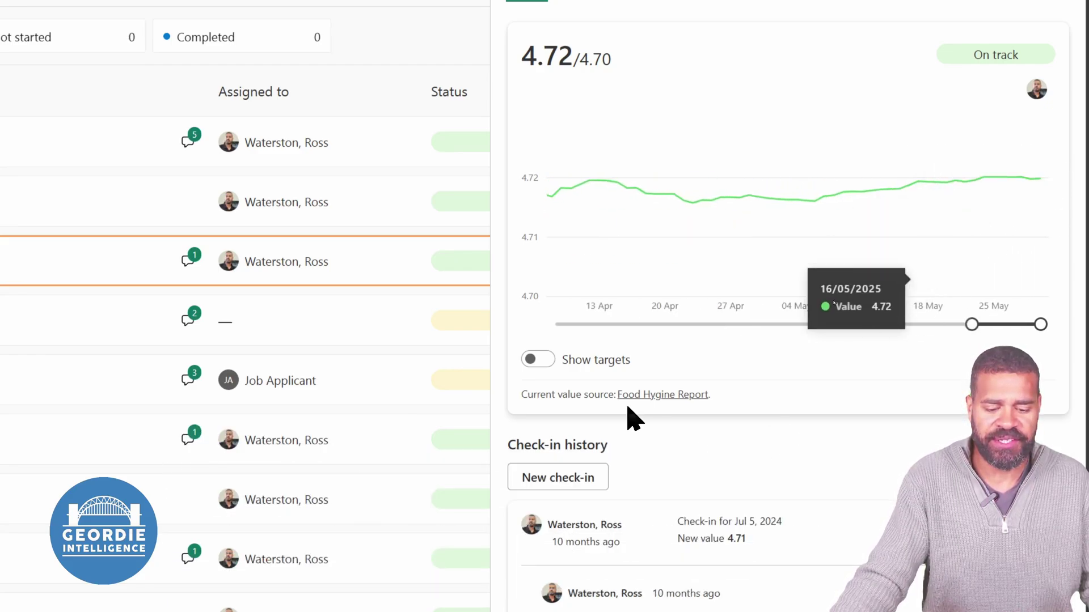
left_click(538, 361)
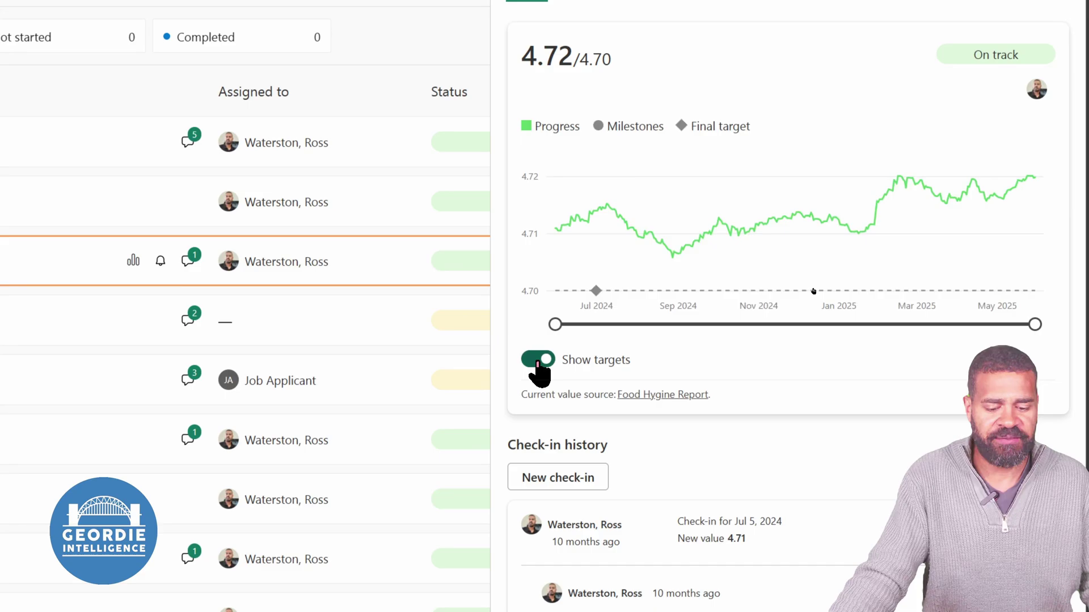
left_click(538, 361)
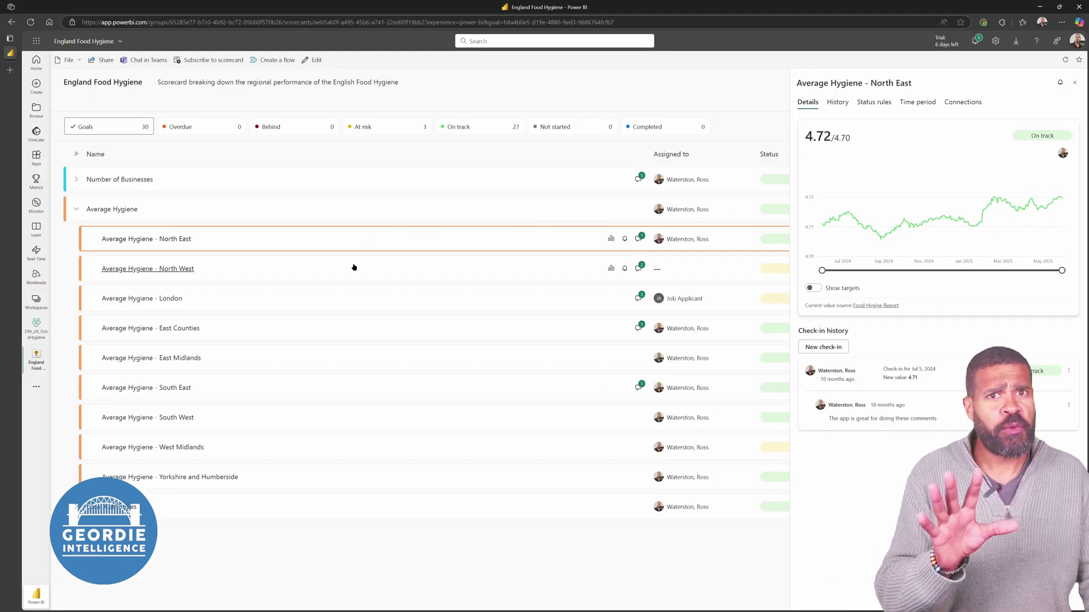
- Leave the scorecard for the DM_UK_FoodHygiene workspace
left_click(38, 328)
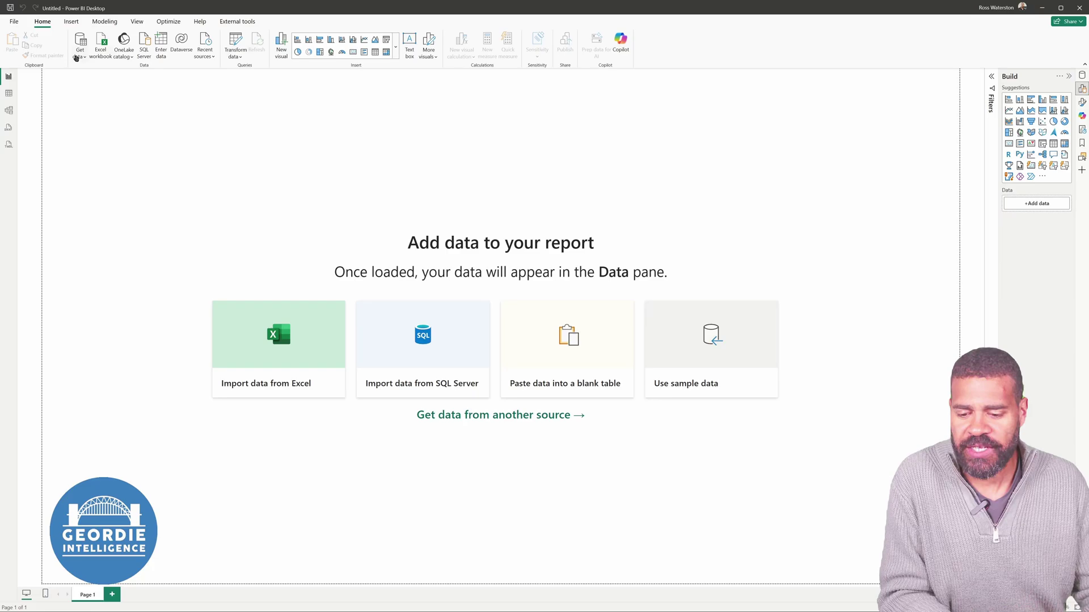
- Connect live to the England Food Hygiene Power BI semantic model
left_click(78, 56)
left_click(98, 100)
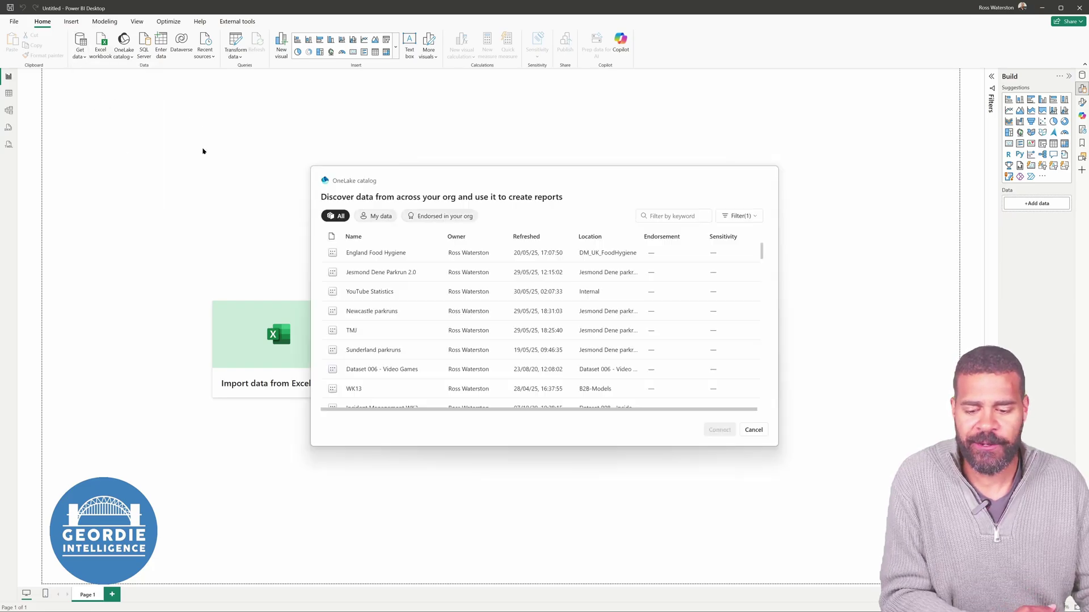
left_click(369, 254)
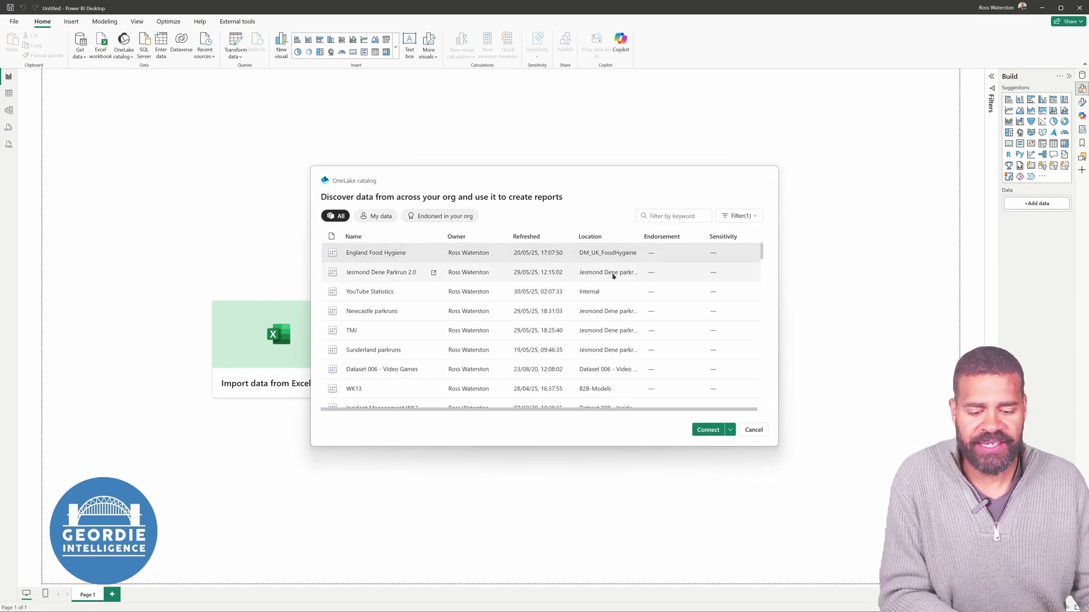
left_click(715, 432)
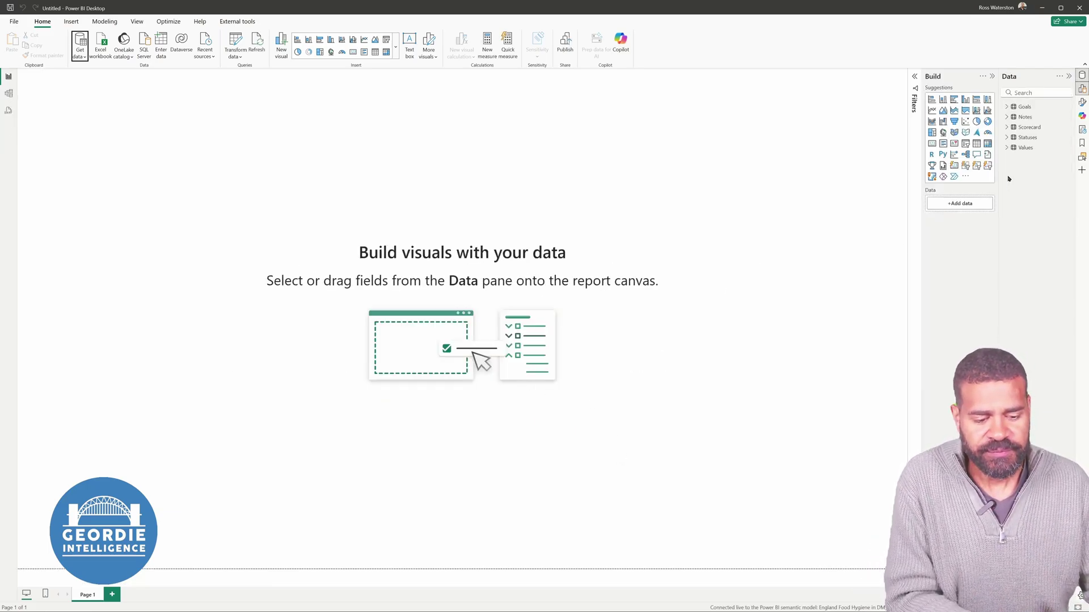
- Plot Value over Timestamp as an enlarged line chart, drilled down to daily detail
left_click(1007, 148)
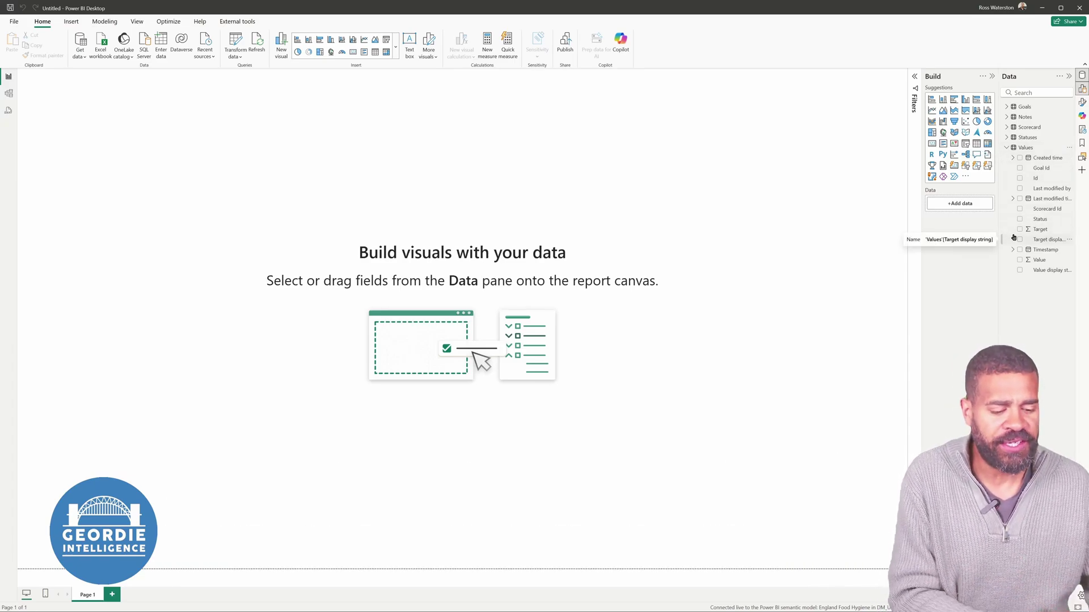
left_click_drag(1022, 263, 243, 308)
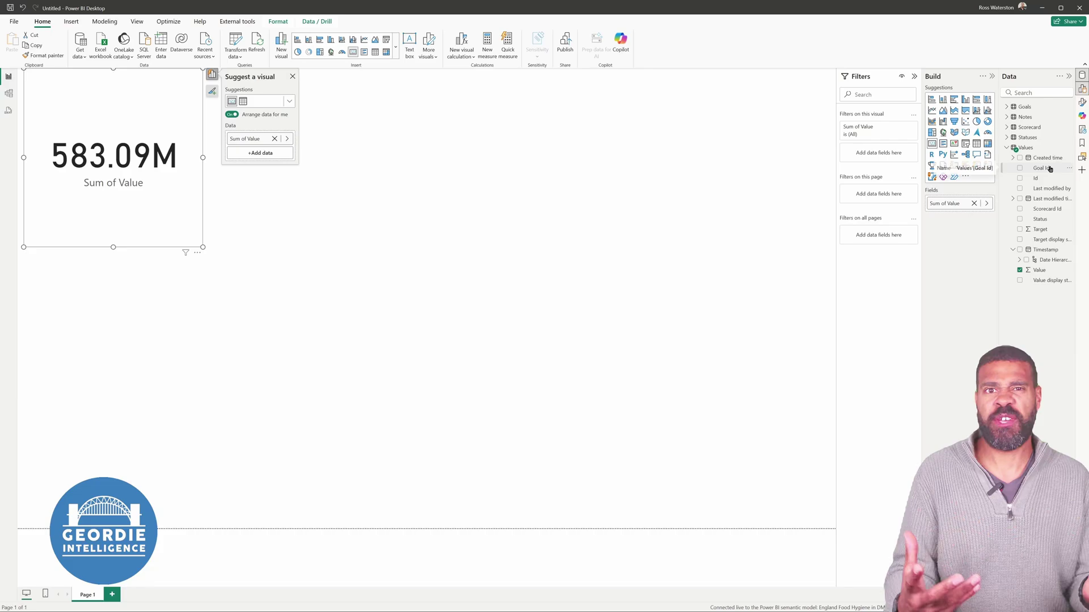
left_click(1019, 251)
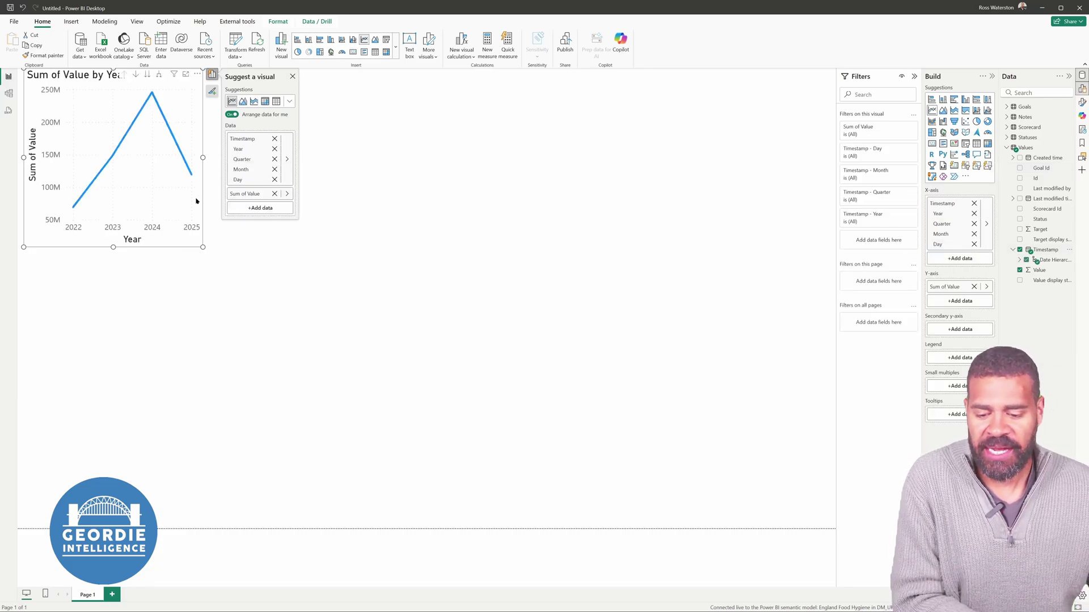
left_click(379, 318)
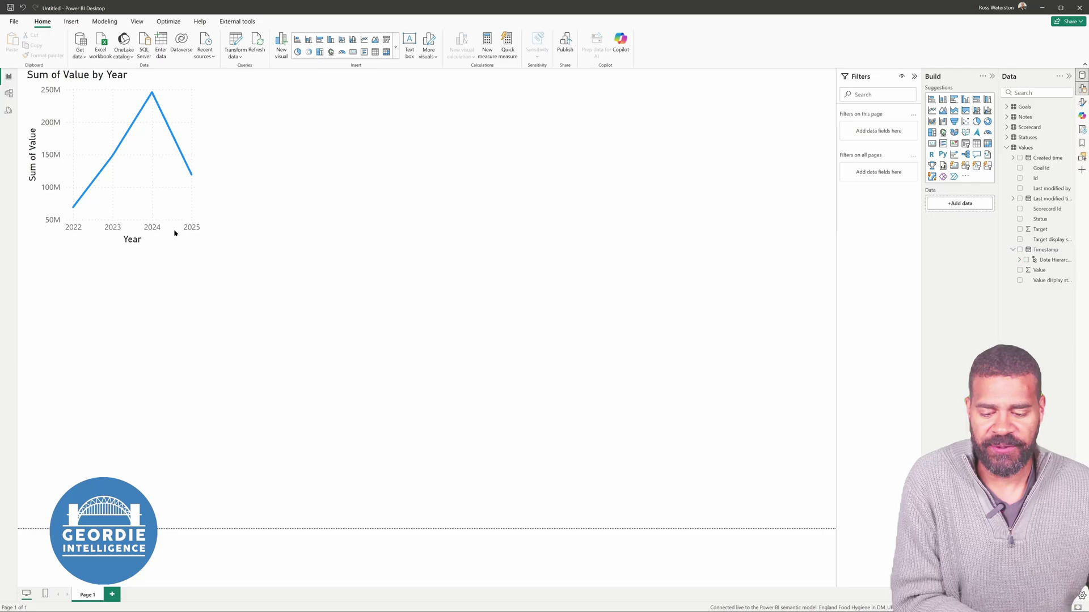
left_click_drag(202, 246, 595, 397)
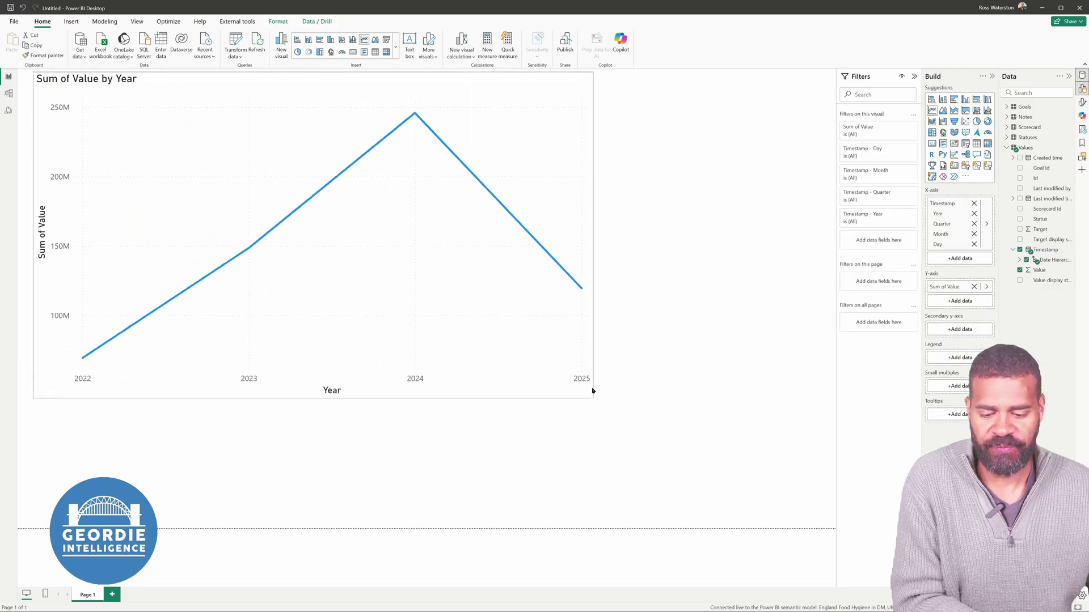
left_click(550, 80)
left_click(550, 81)
left_click(550, 80)
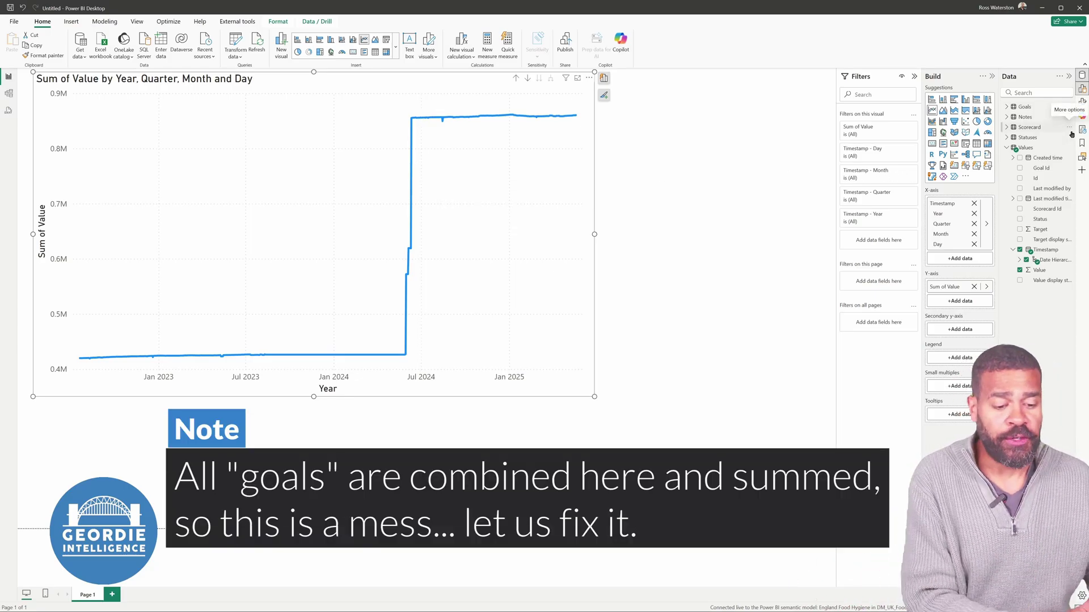
- Filter the line chart by goal Name to only Average Hygiene - North East
left_click(1007, 107)
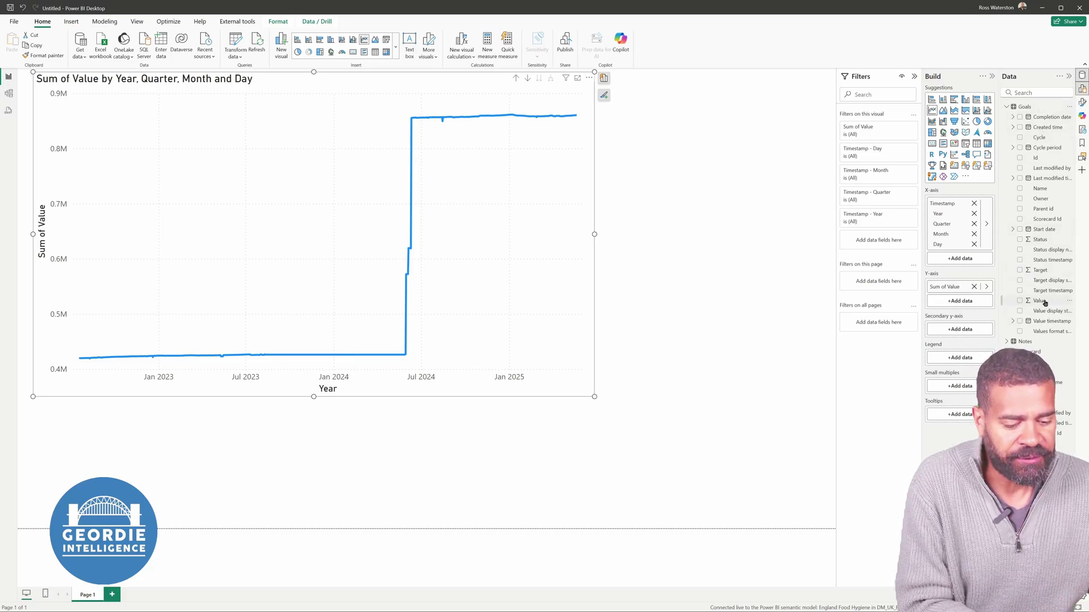
left_click_drag(1045, 303, 881, 239)
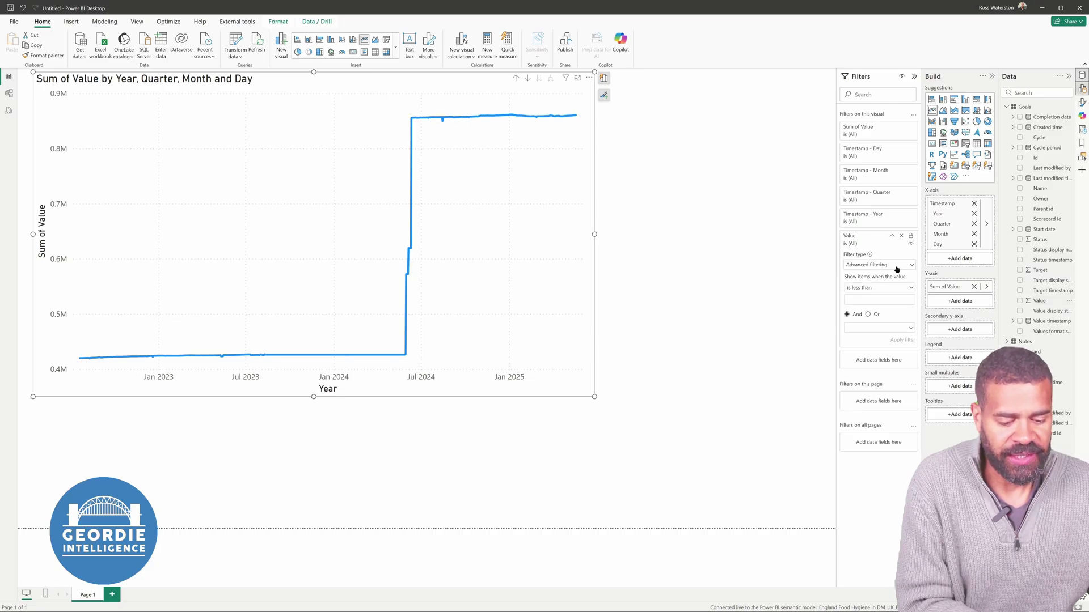
left_click(896, 266)
left_click(879, 288)
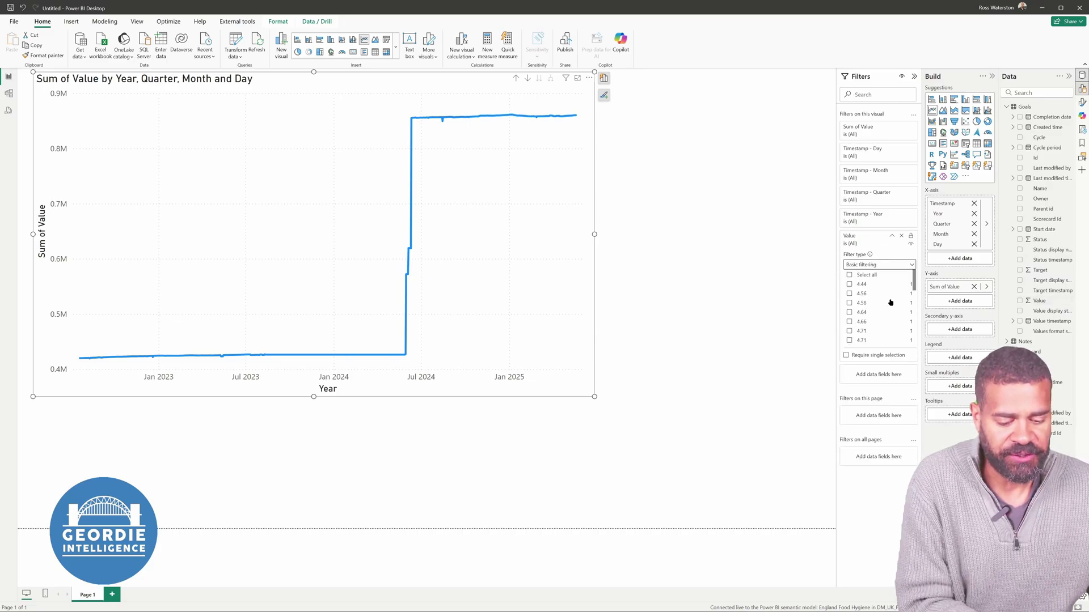
left_click_drag(1040, 188, 790, 202)
scroll(847, 207, "down", 2)
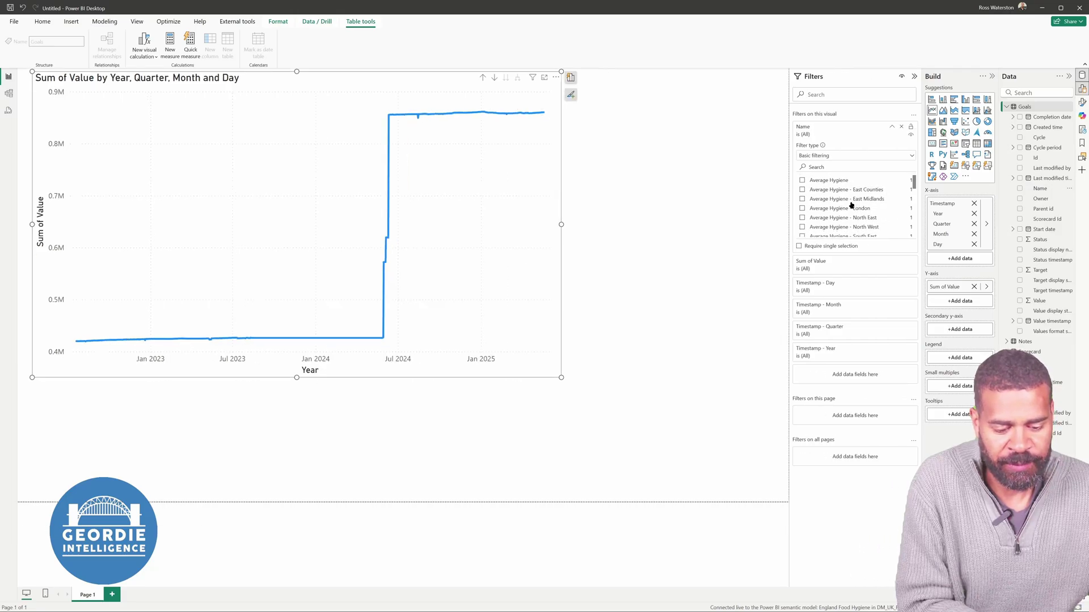
left_click(809, 183)
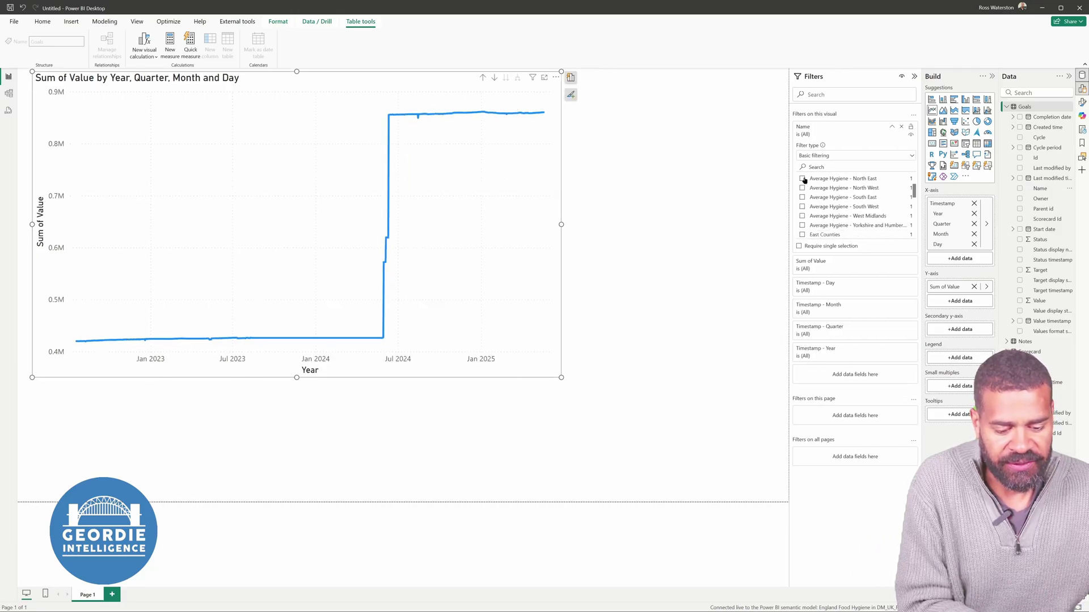
left_click(749, 221)
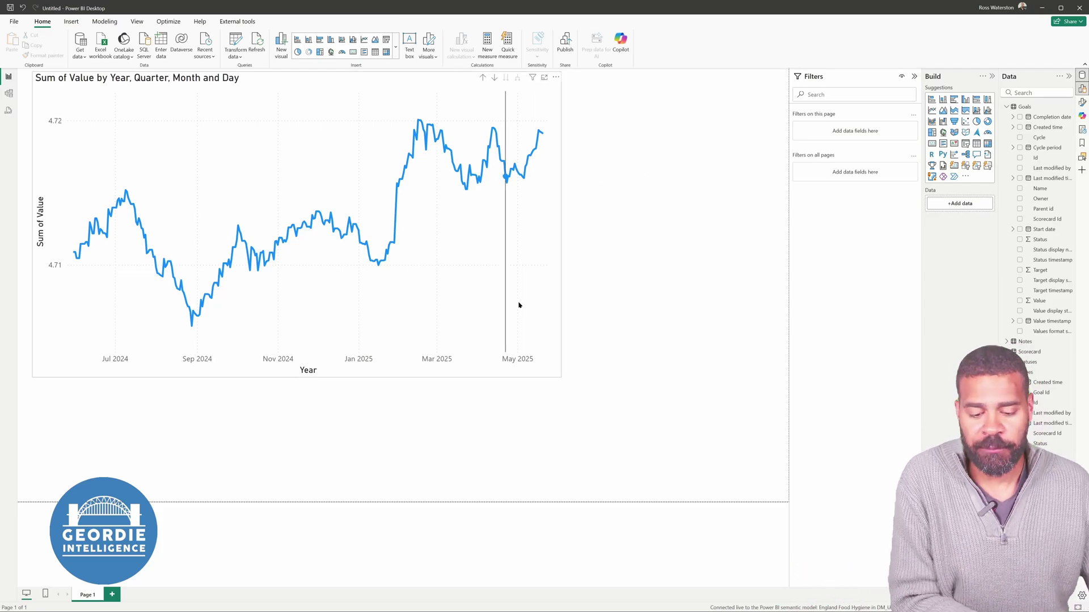
- Enlarge the chart, switch it to Average of Value, and expand the date axis to day level
left_click_drag(558, 372, 694, 401)
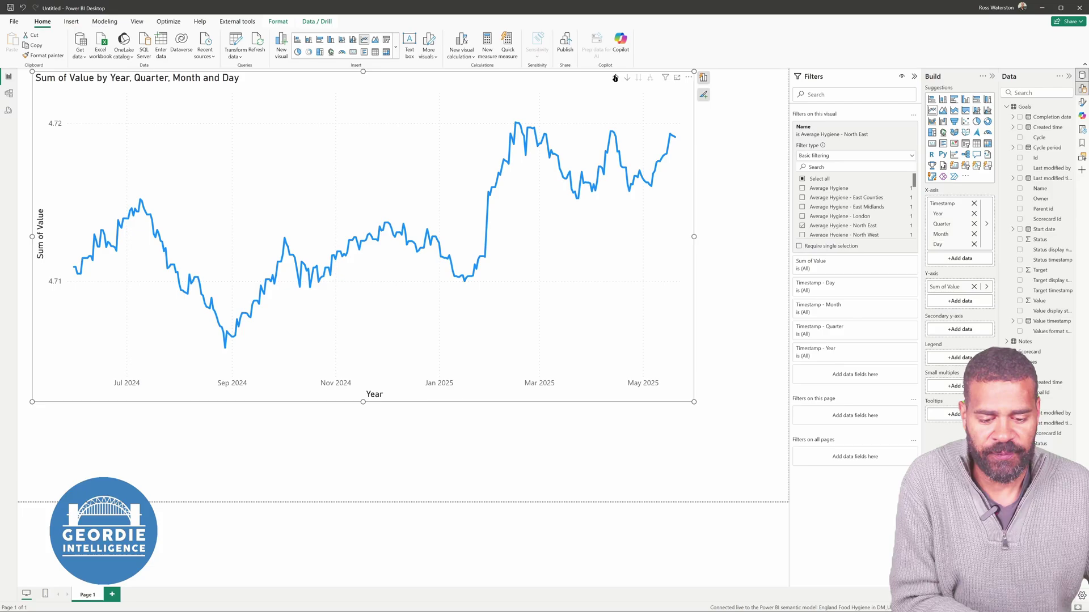
left_click(615, 77)
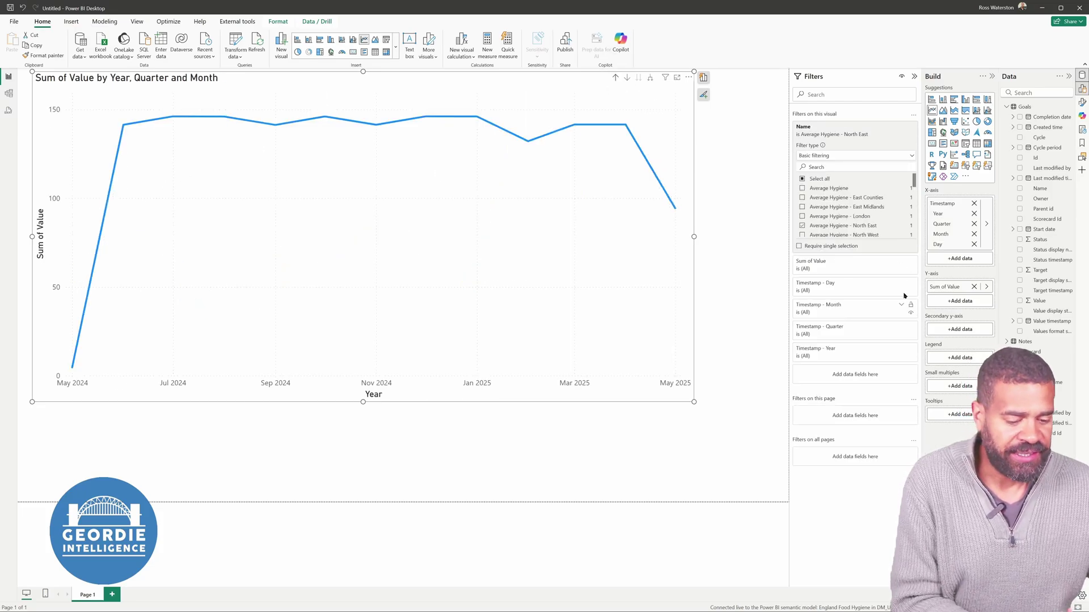
left_click(986, 286)
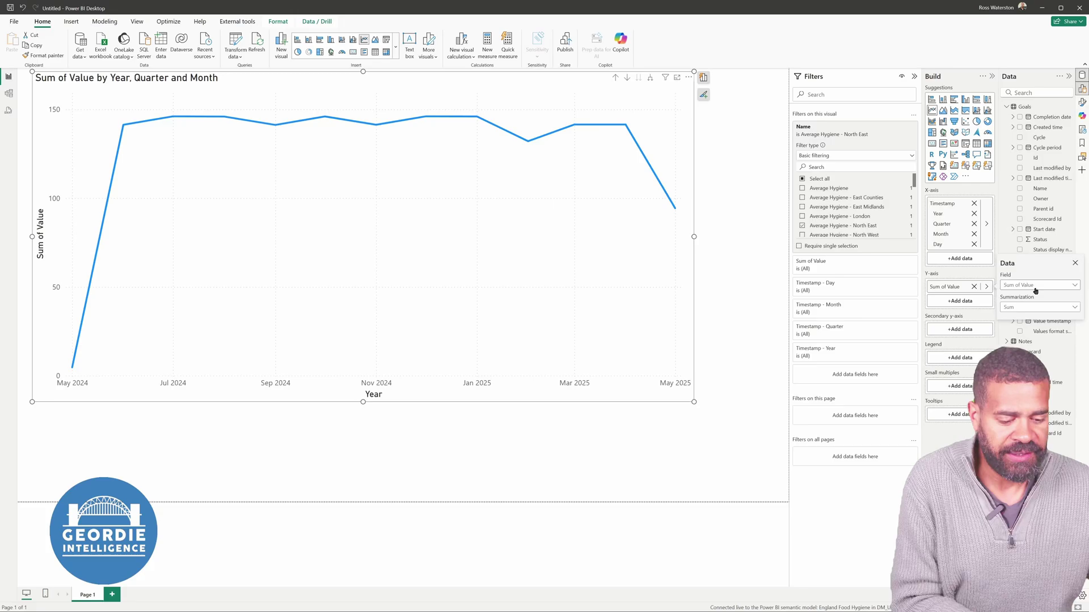
left_click(1036, 286)
left_click(1033, 290)
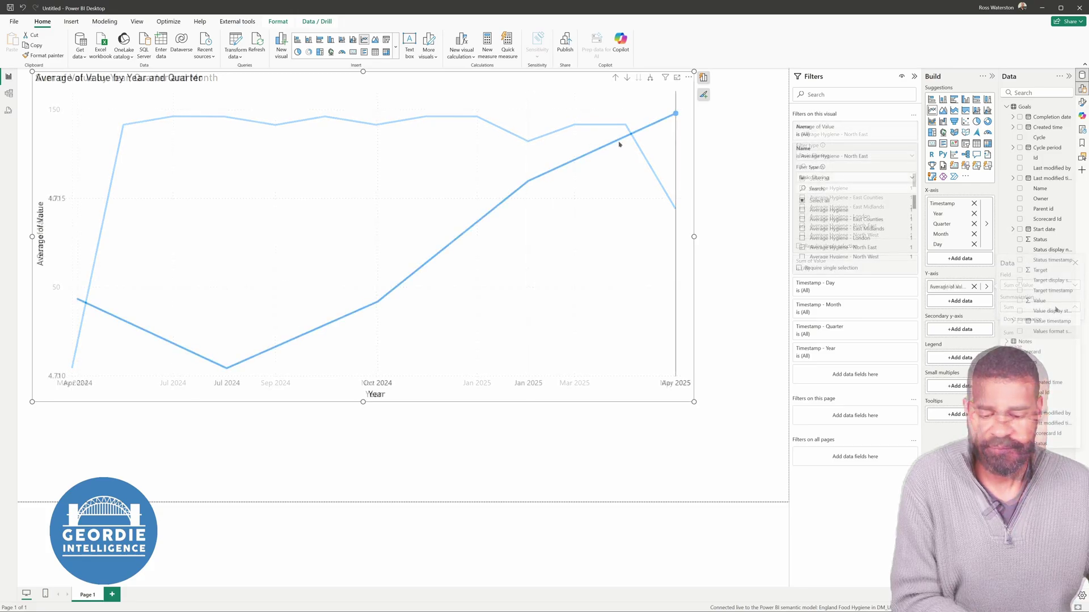
left_click(650, 77)
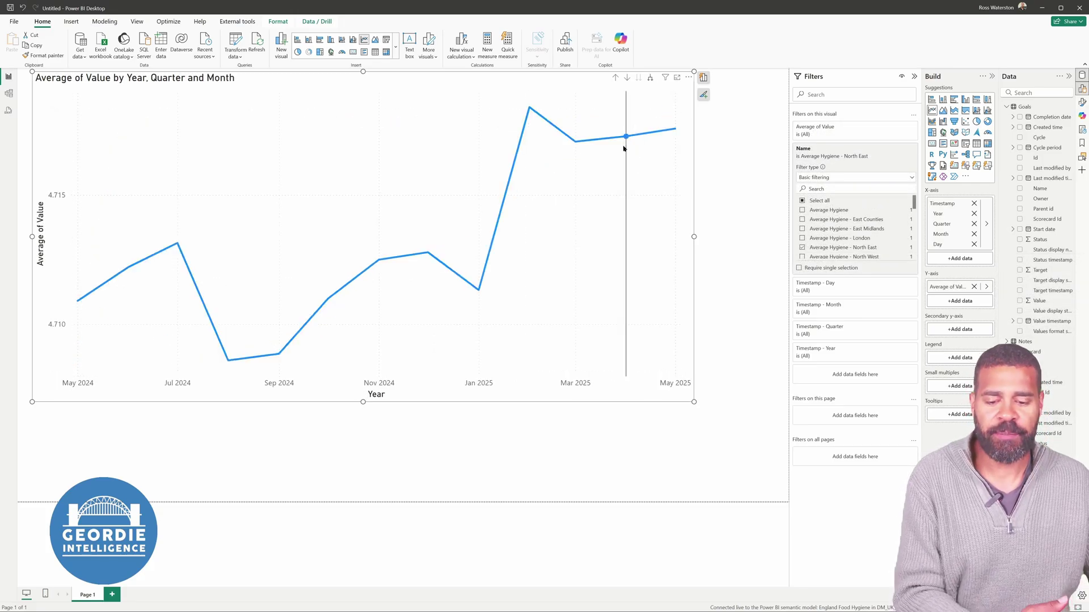
mouse_move(624, 149)
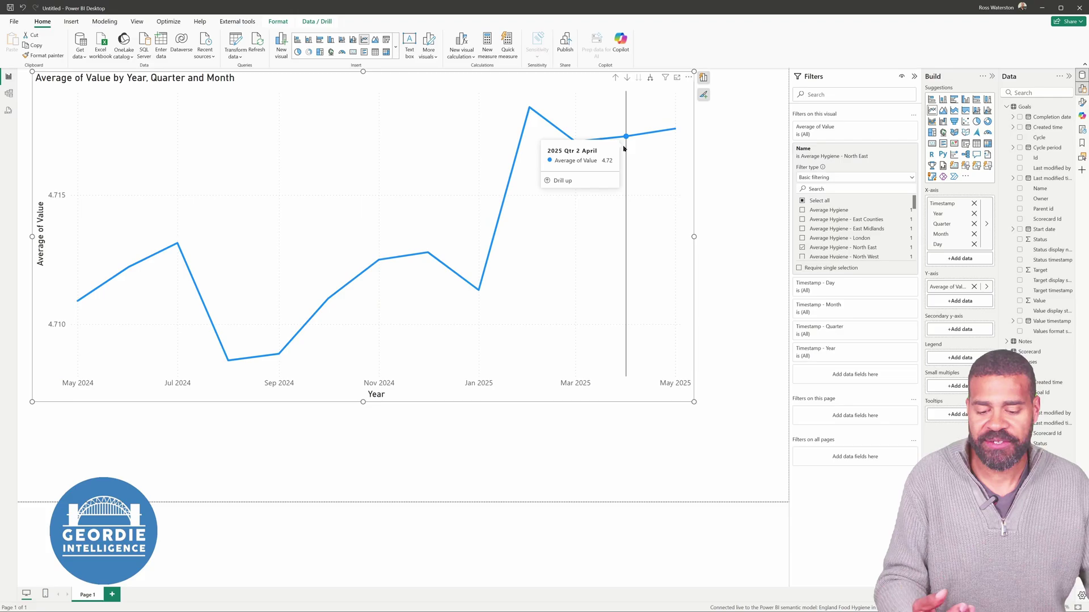
left_click(650, 78)
- Open the Hygiene Metrics report with its Page 1 small-multiple business-count charts per region
mouse_move(649, 100)
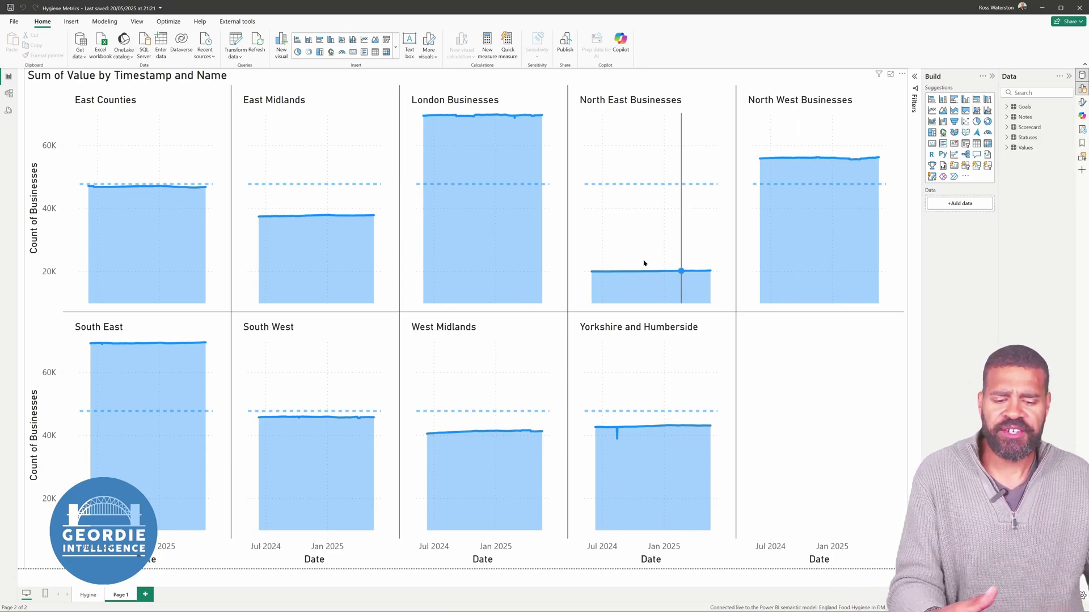
- Switch to the Hygine page of average hygiene rating charts per region
mouse_move(626, 379)
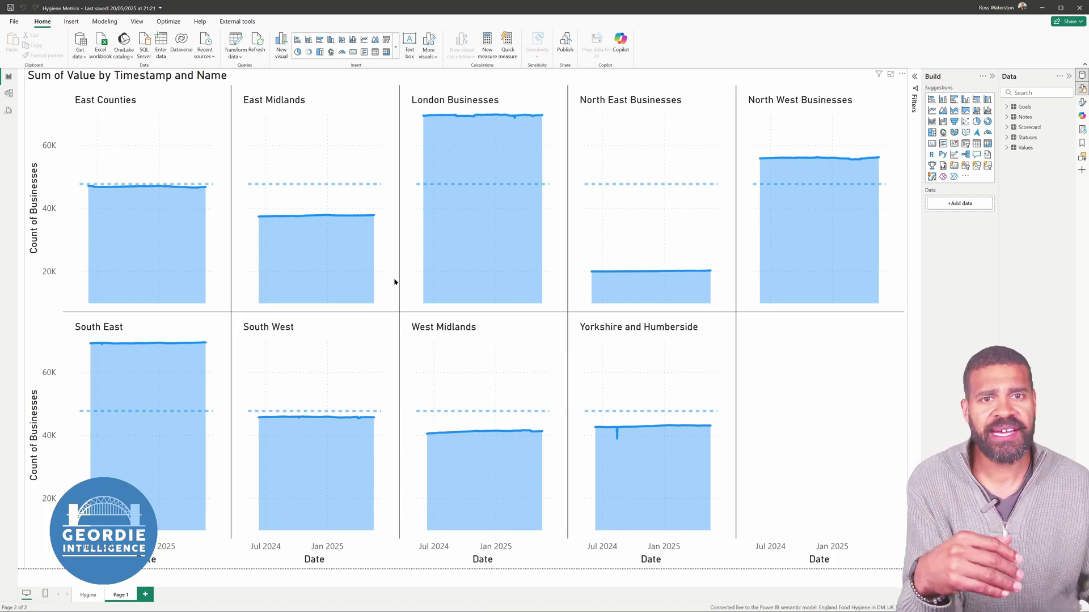
mouse_move(468, 122)
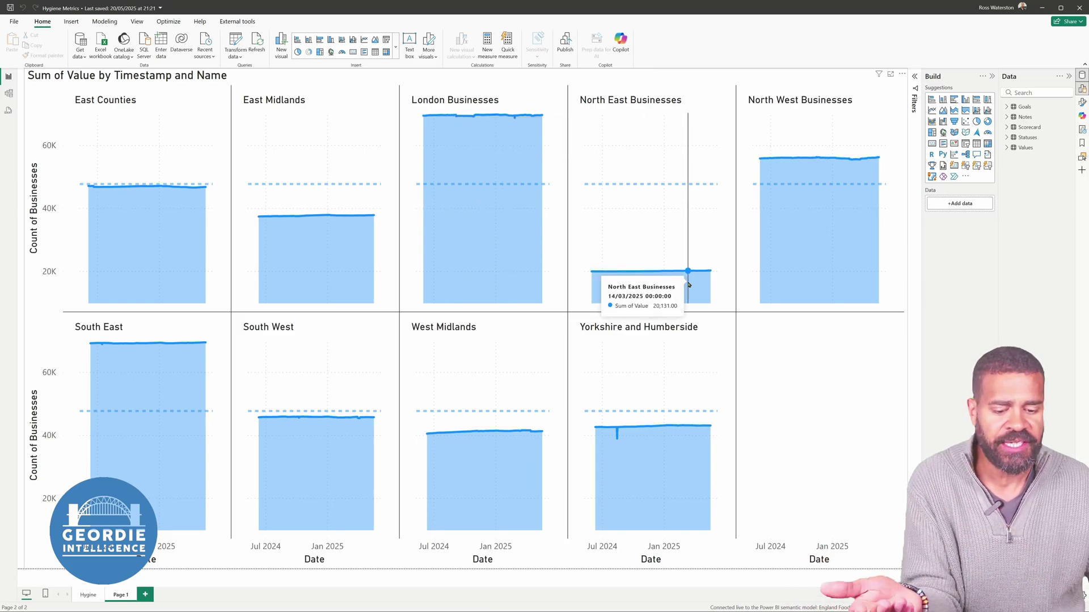
left_click(88, 594)
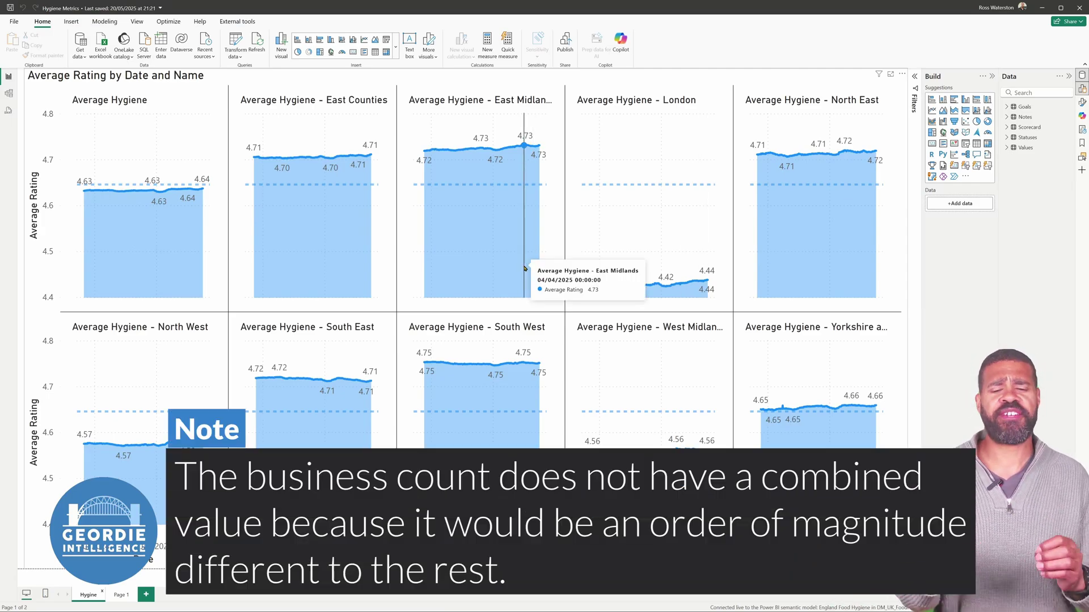
- Return to the Page 1 business counts, then open the File start screen
left_click(119, 595)
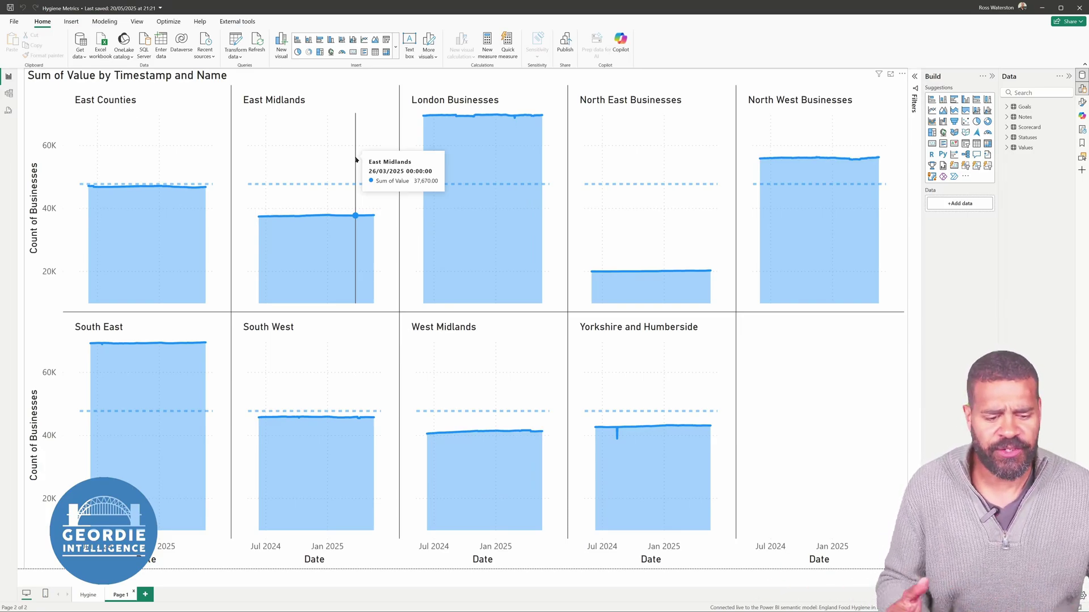
left_click(14, 21)
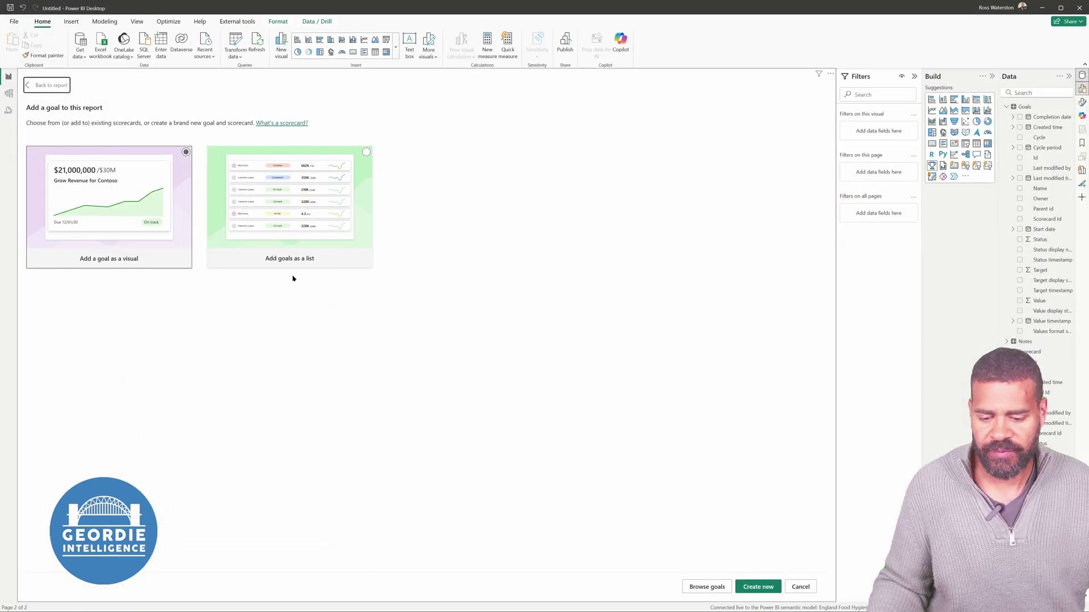
- Add the England Food Hygiene scorecard as a goals list and view Average Hygiene - North West details
left_click(294, 262)
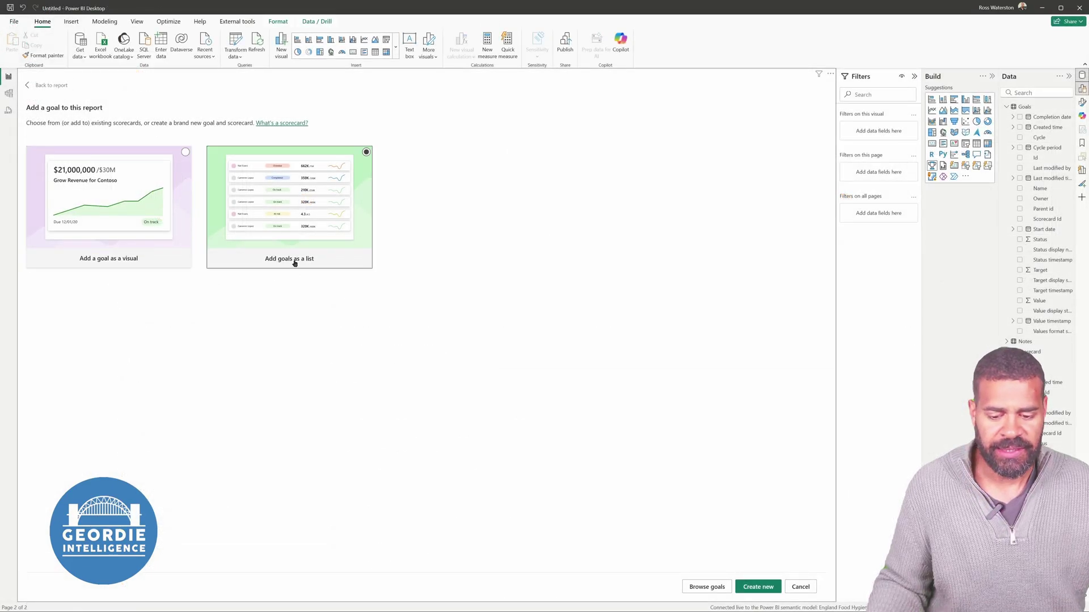
left_click(707, 586)
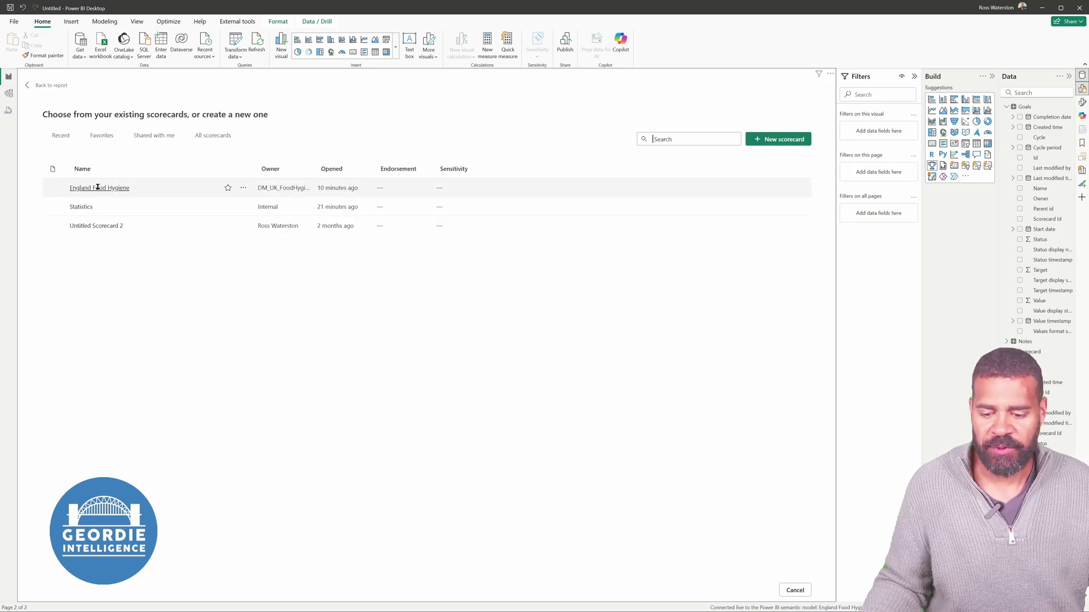
left_click(67, 187)
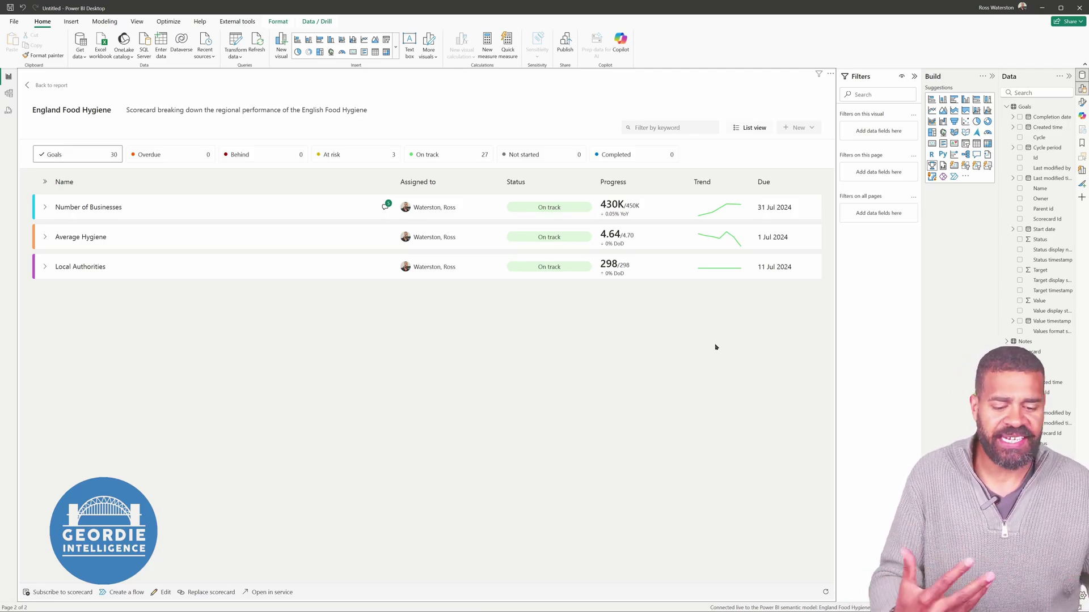
left_click(43, 237)
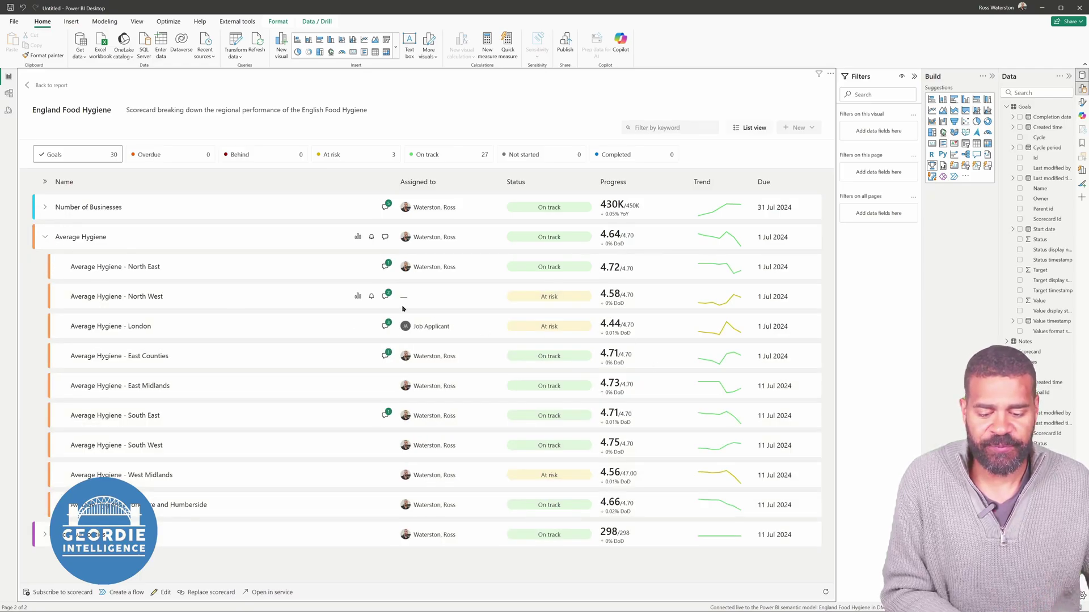
left_click(407, 305)
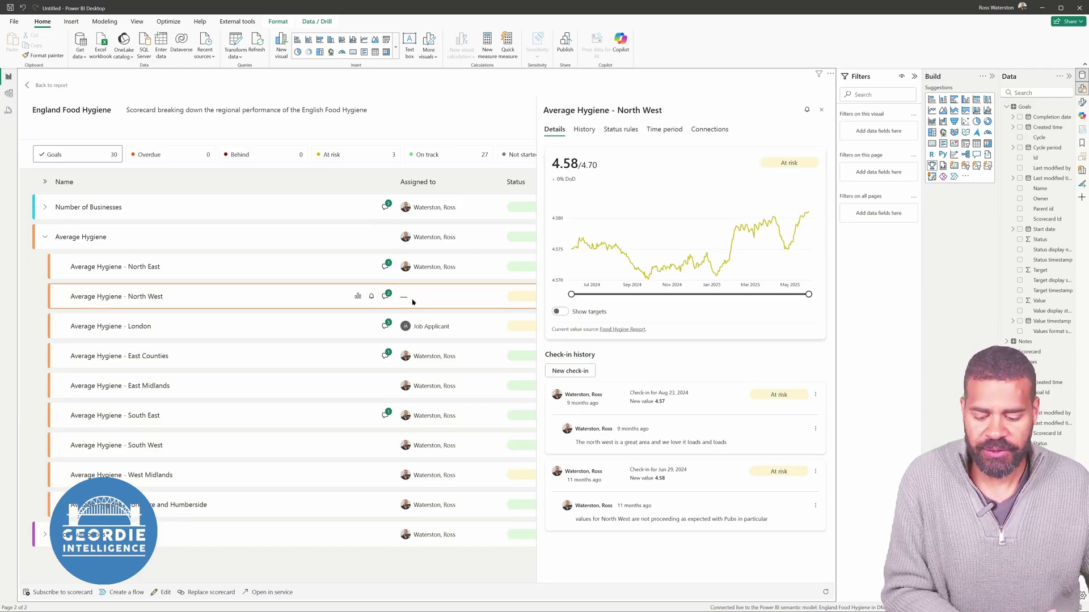
left_click(44, 239)
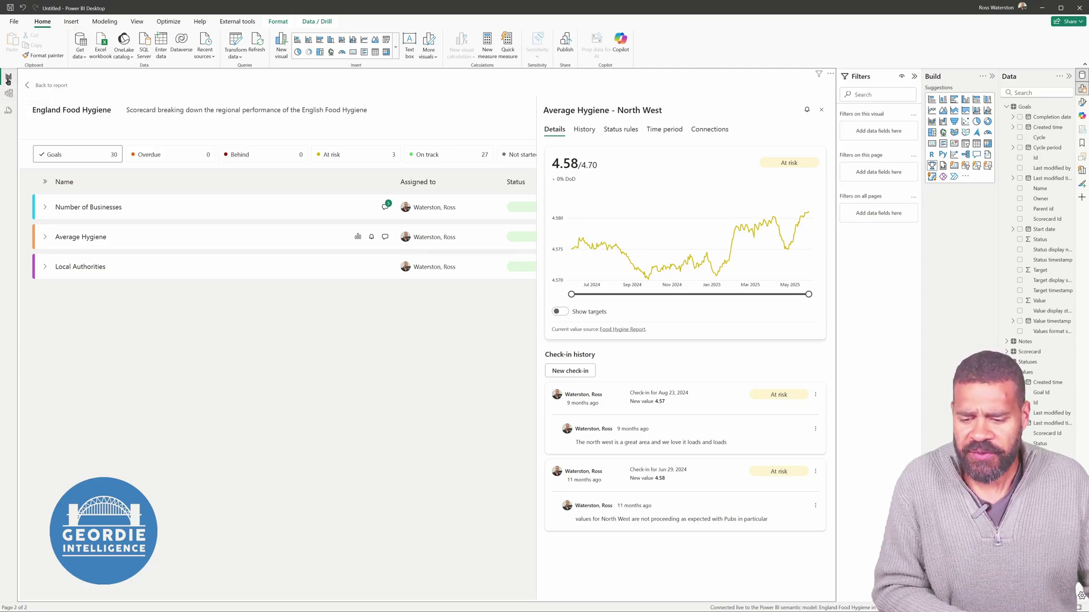
- Enlarge the scorecard goals list to fill Page 2, then go back to Page 1's line chart
left_click(48, 85)
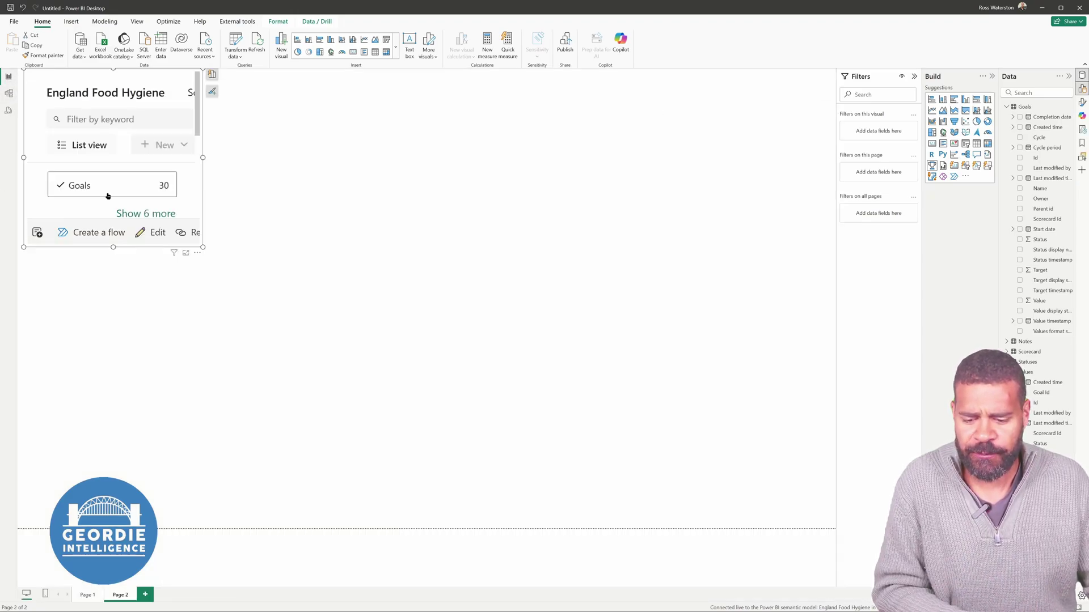
left_click_drag(203, 247, 832, 477)
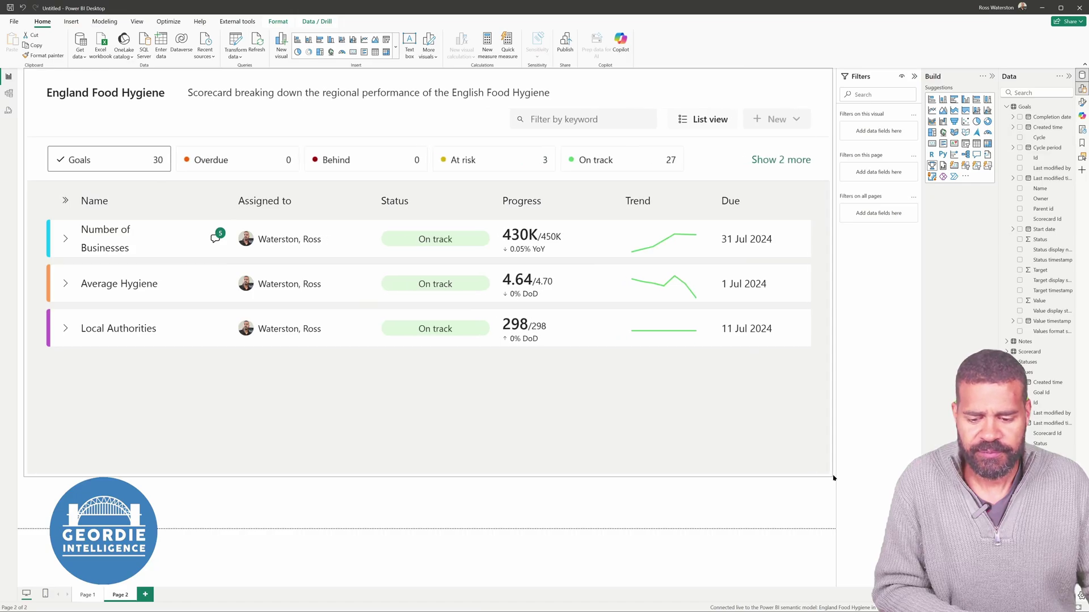
left_click(88, 594)
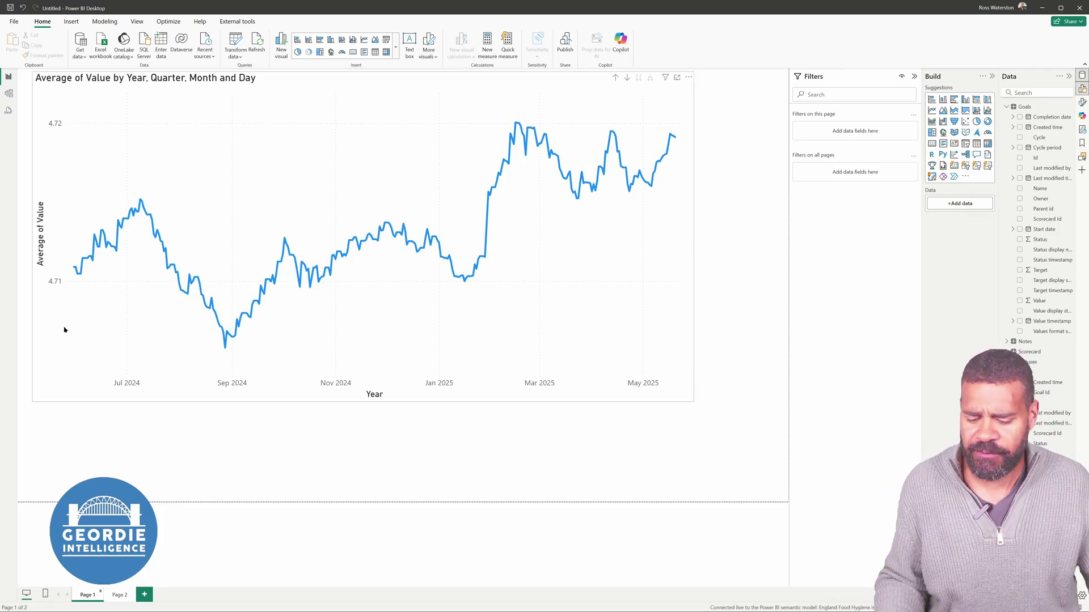
- Return to the Power BI service and reopen the England Food Hygiene scorecard from Scorecards
key("alt+Tab")
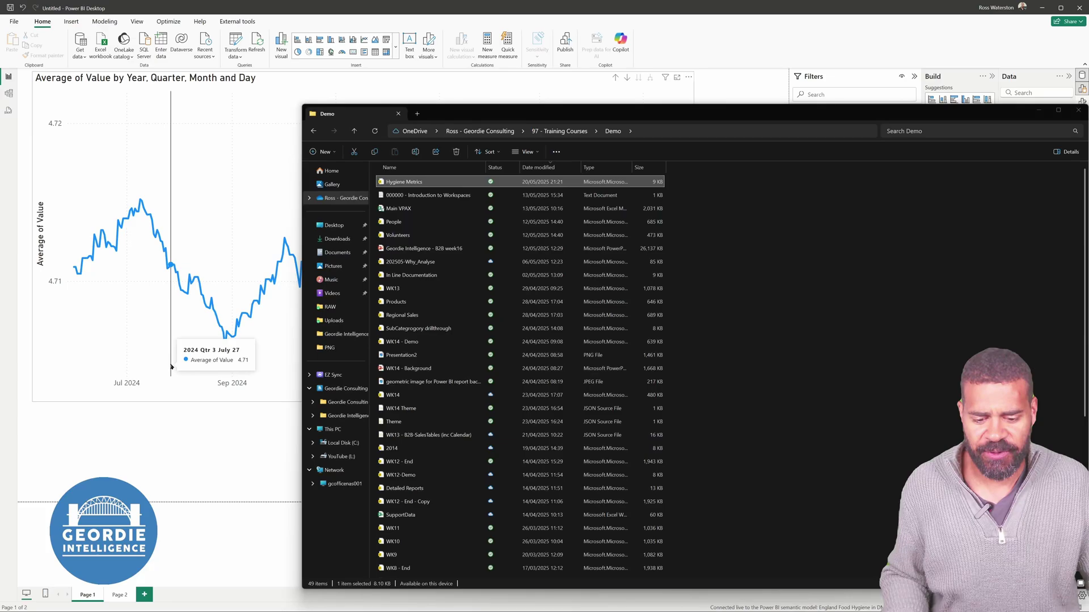
key("Return")
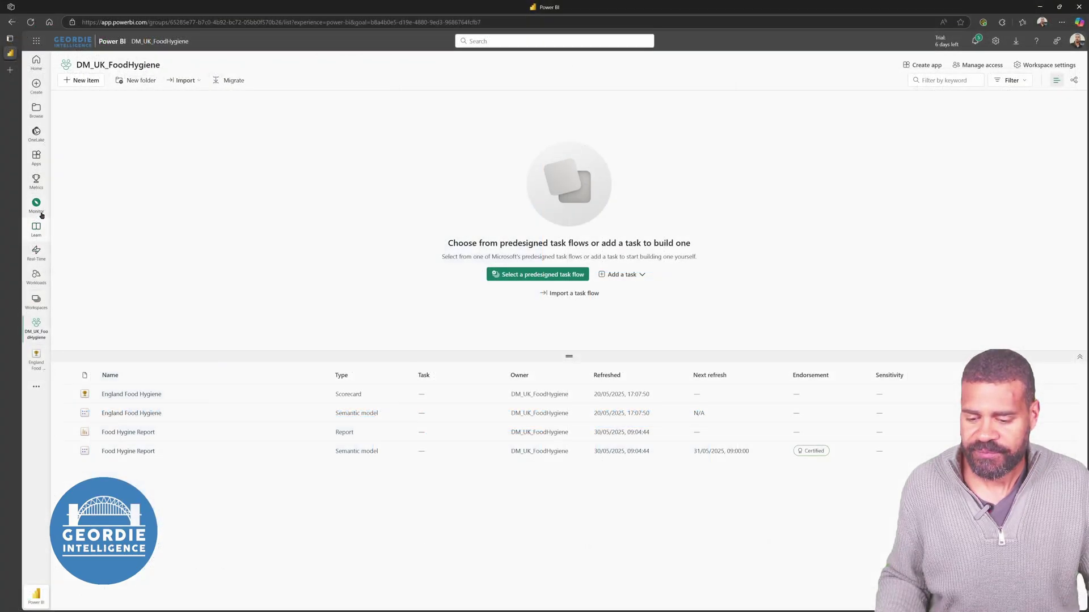
left_click(37, 180)
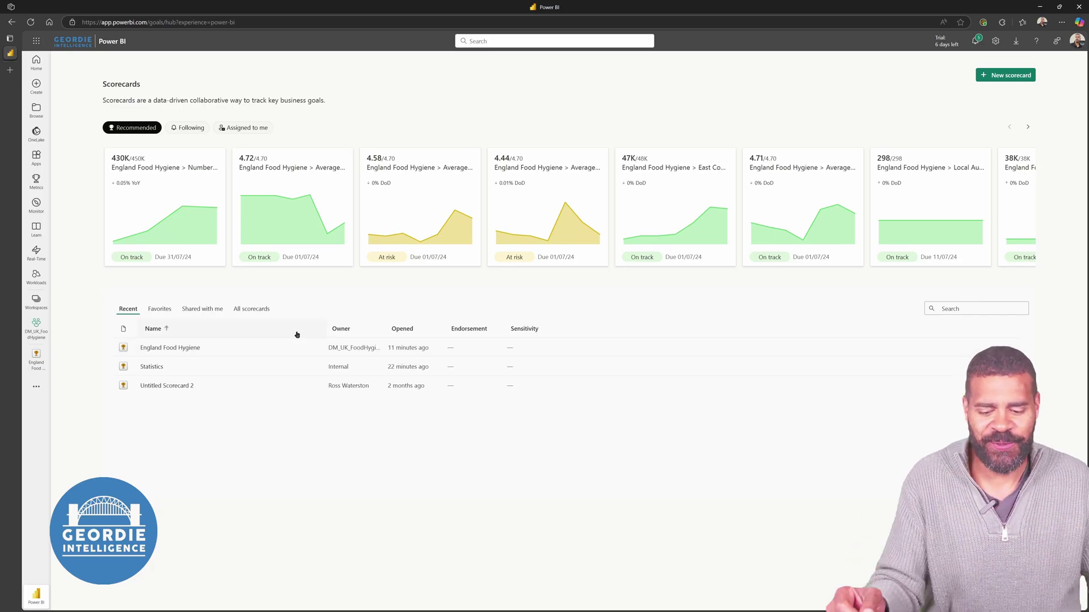
left_click(189, 348)
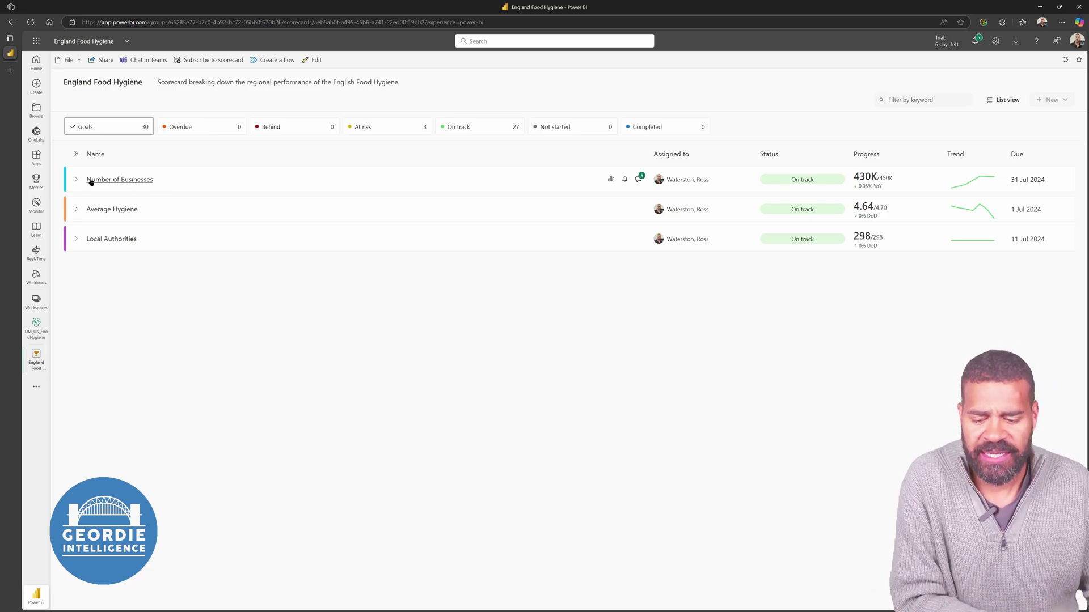
- Expand Average Hygiene, switch to edit mode, and edit the North East subgoal (4.72 vs 4.70) inline
left_click(76, 212)
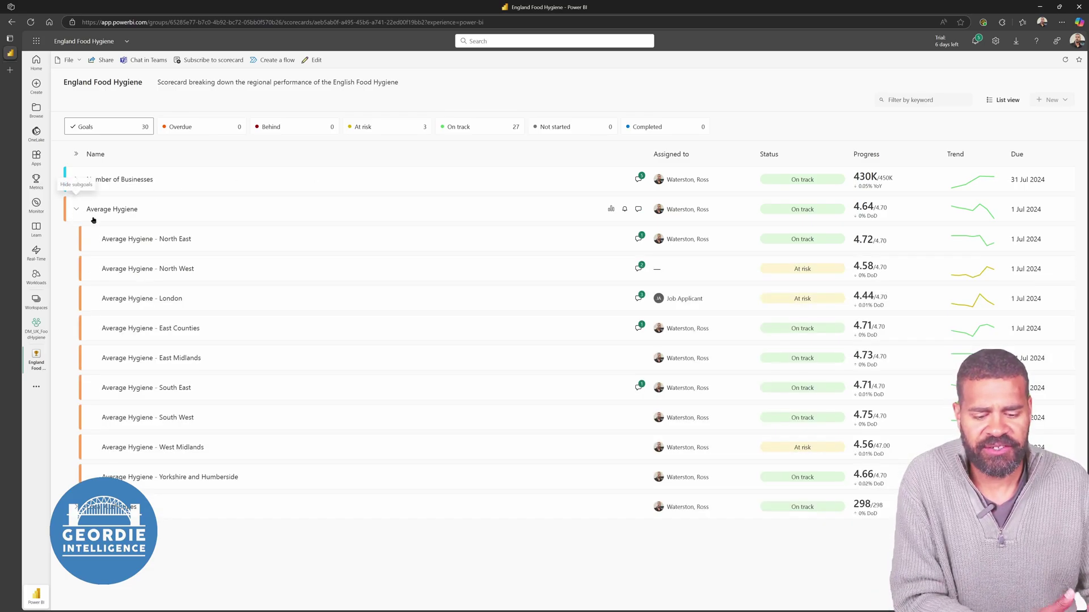
left_click(183, 243)
left_click(313, 60)
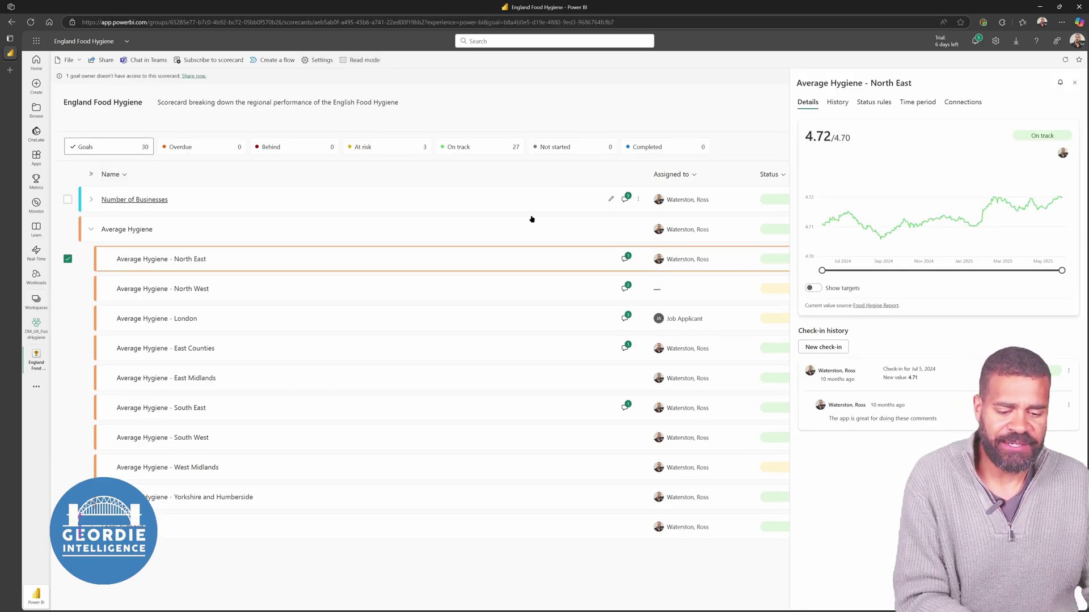
left_click(182, 260)
left_click(182, 260)
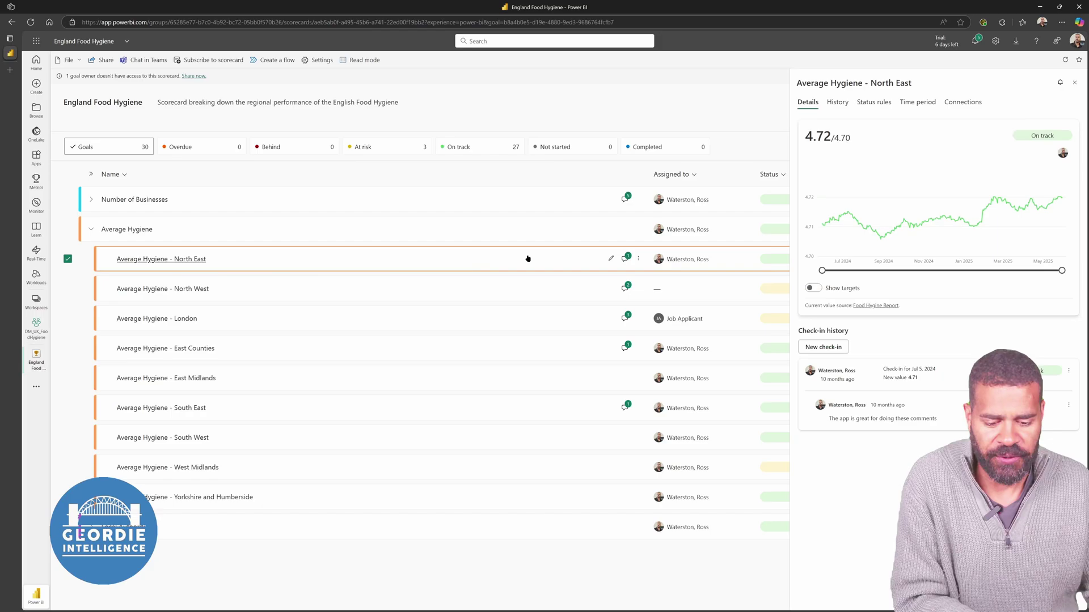
left_click(609, 258)
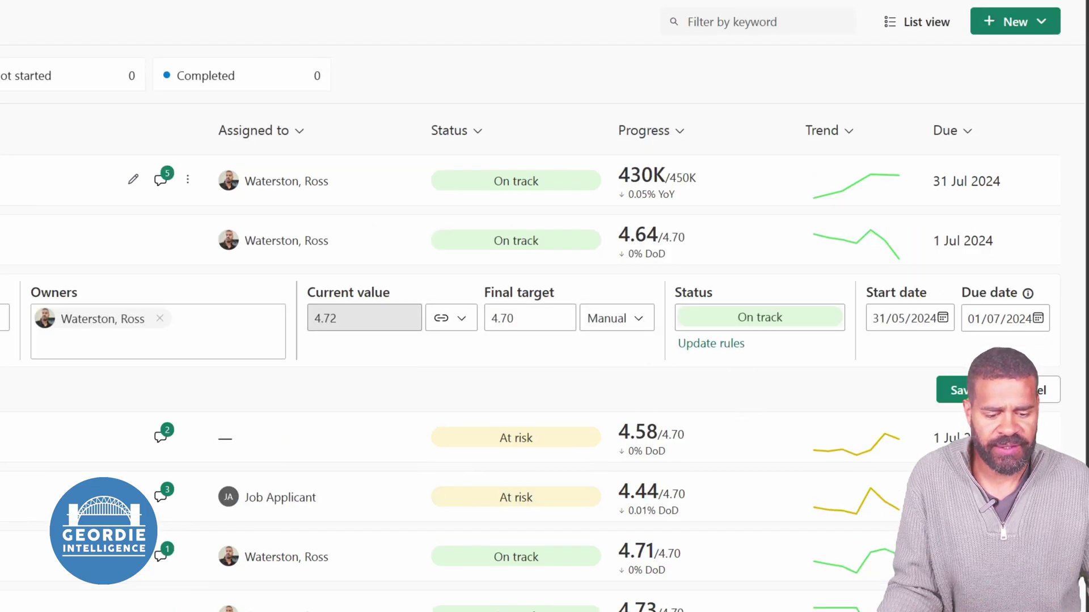
left_click(711, 343)
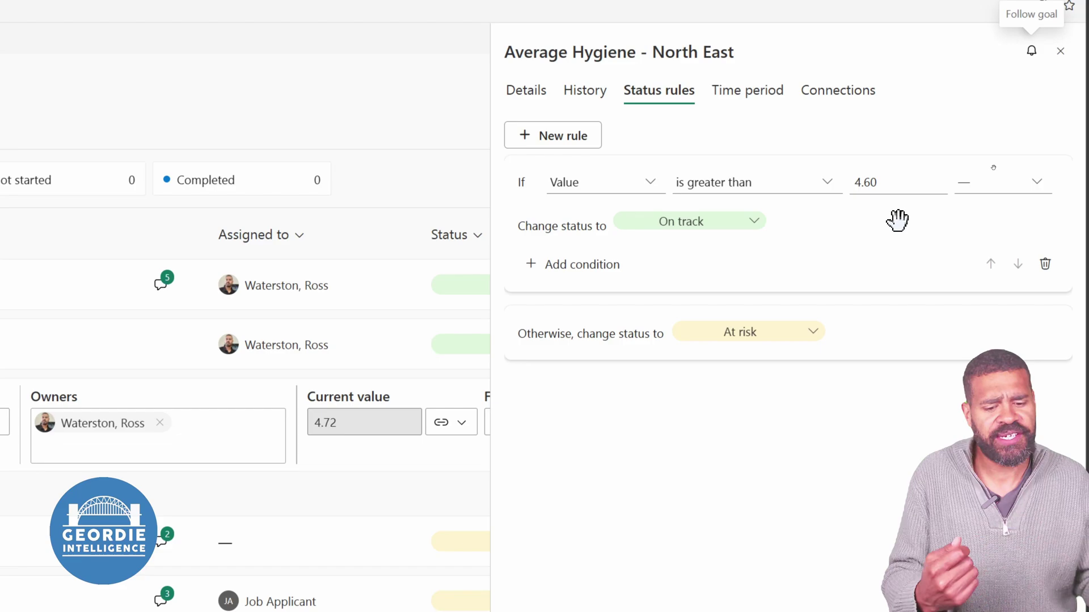
left_click(808, 339)
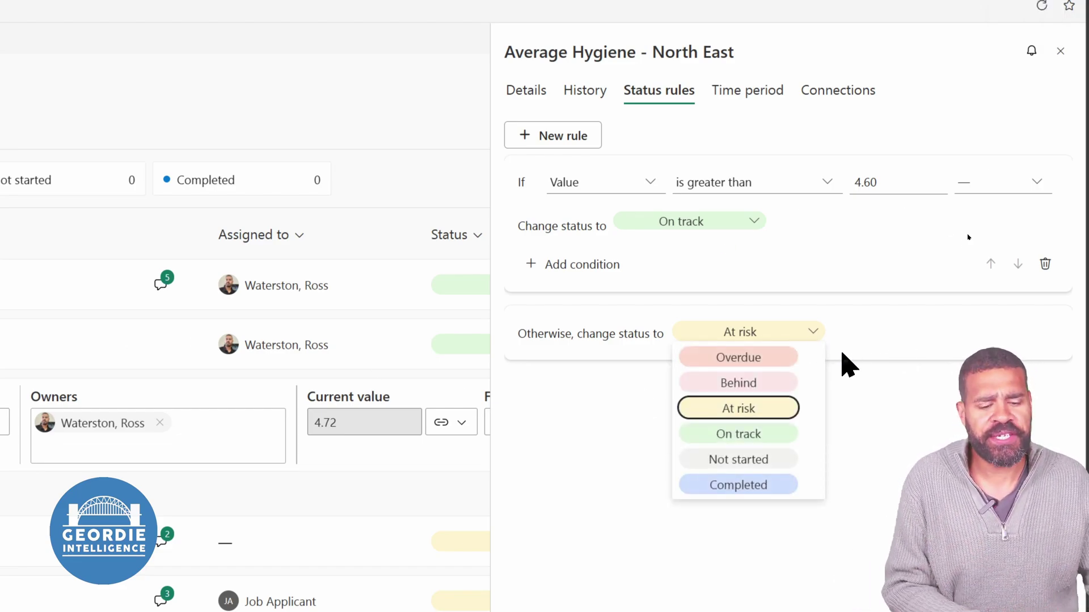
left_click(1044, 294)
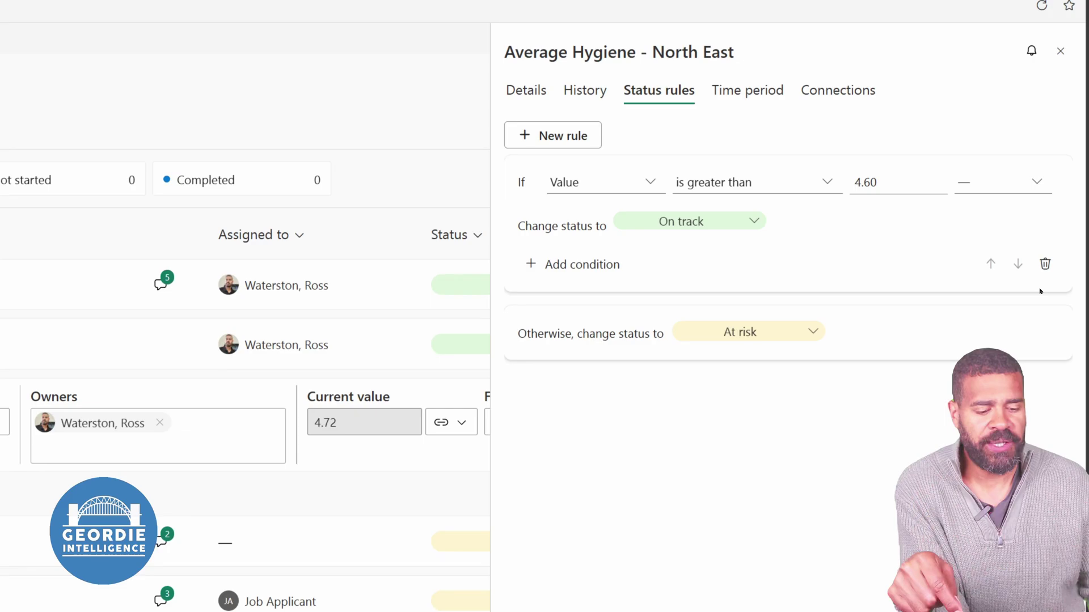
left_click(1060, 51)
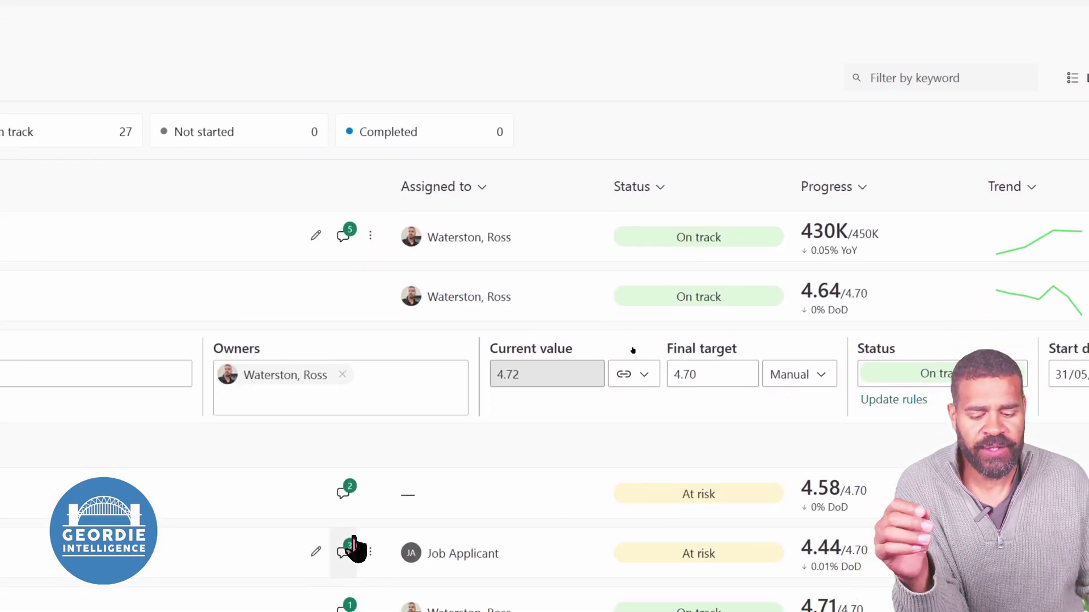
- Cancel the North East subgoal's inline edit form without saving changes
scroll(354, 547, "down", 2)
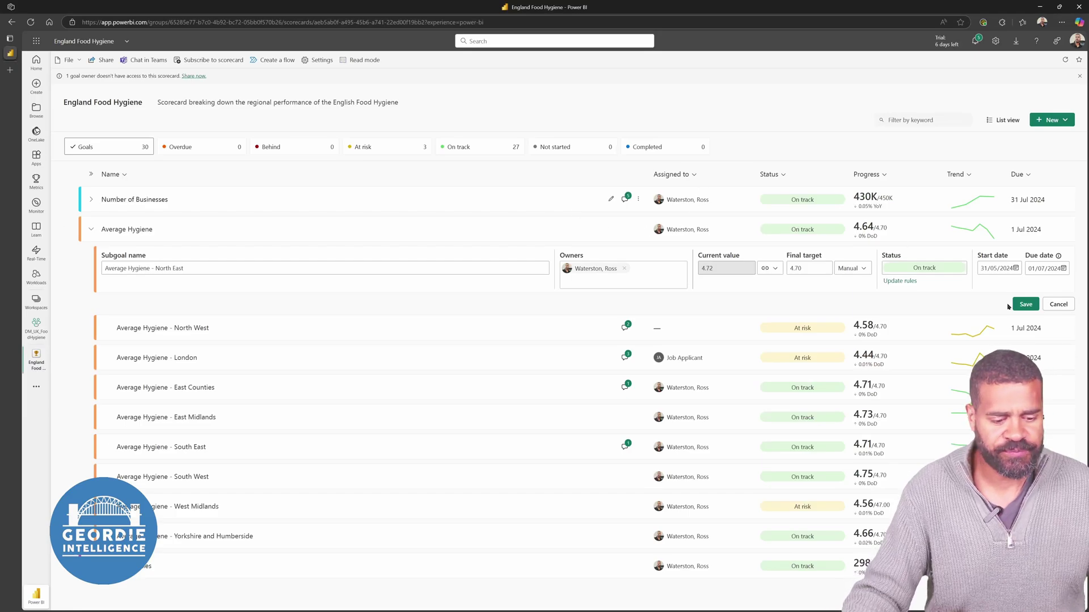
left_click(1045, 305)
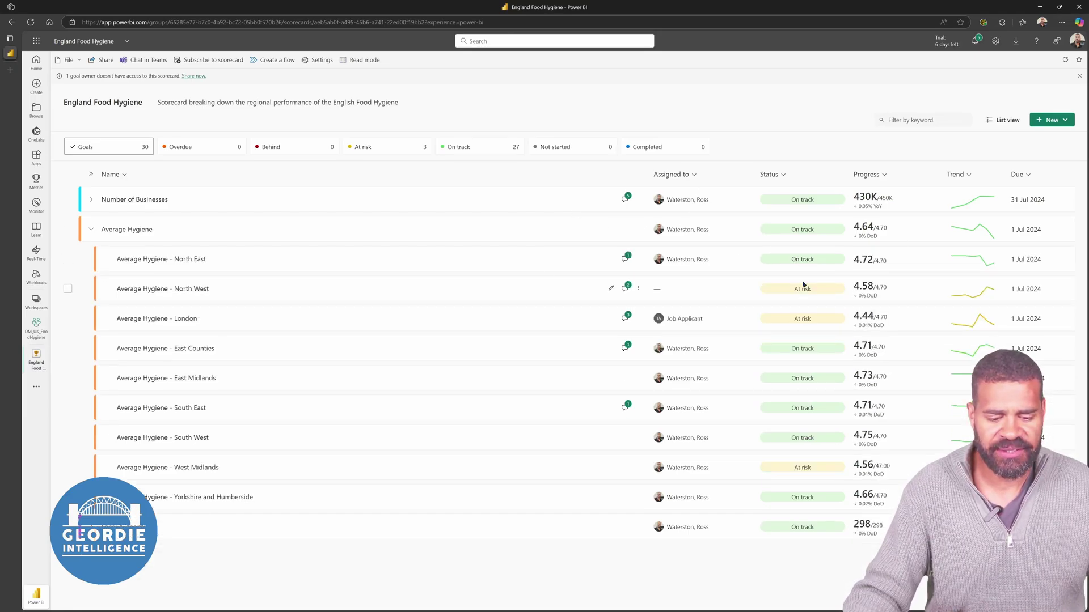
- View the North East goal's trend narrowed to Jan–May 2025, then close its details
left_click(169, 259)
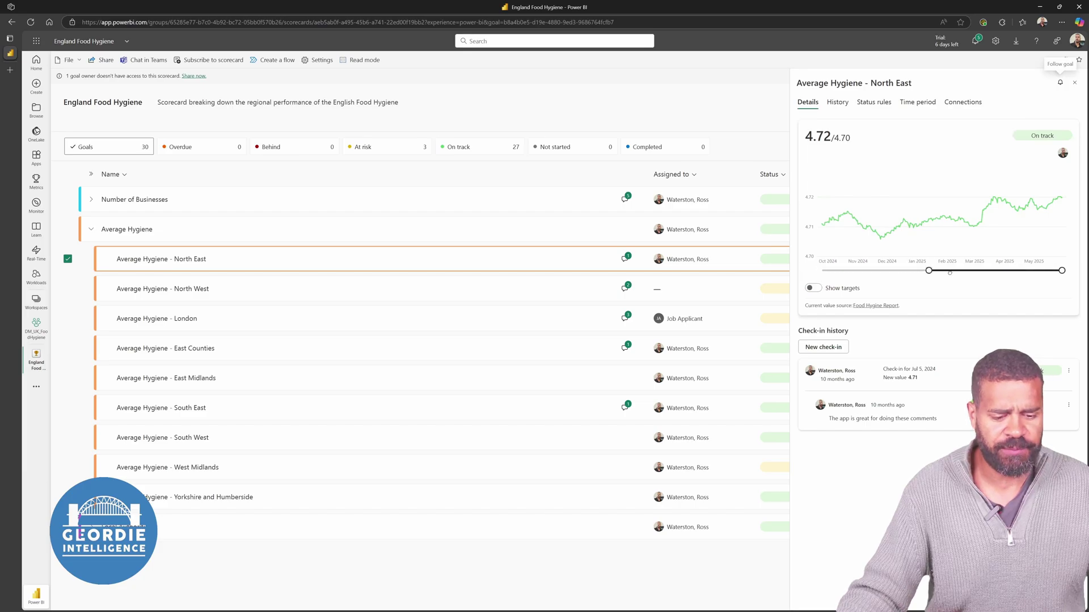
left_click_drag(822, 271, 957, 271)
left_click(438, 267)
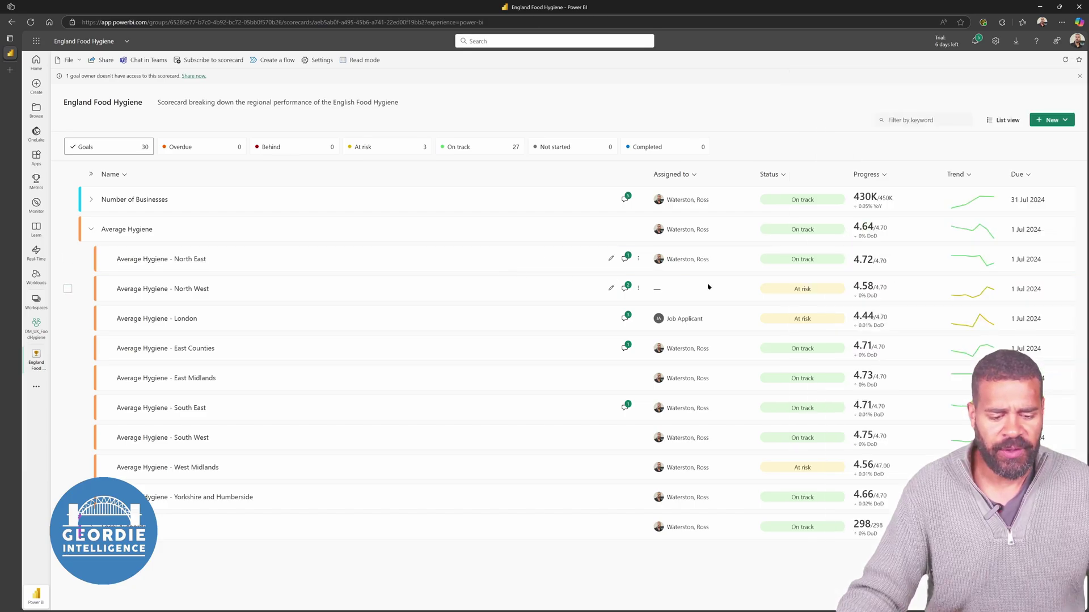
- Filter the scorecard to show only the three At risk goals
mouse_move(980, 264)
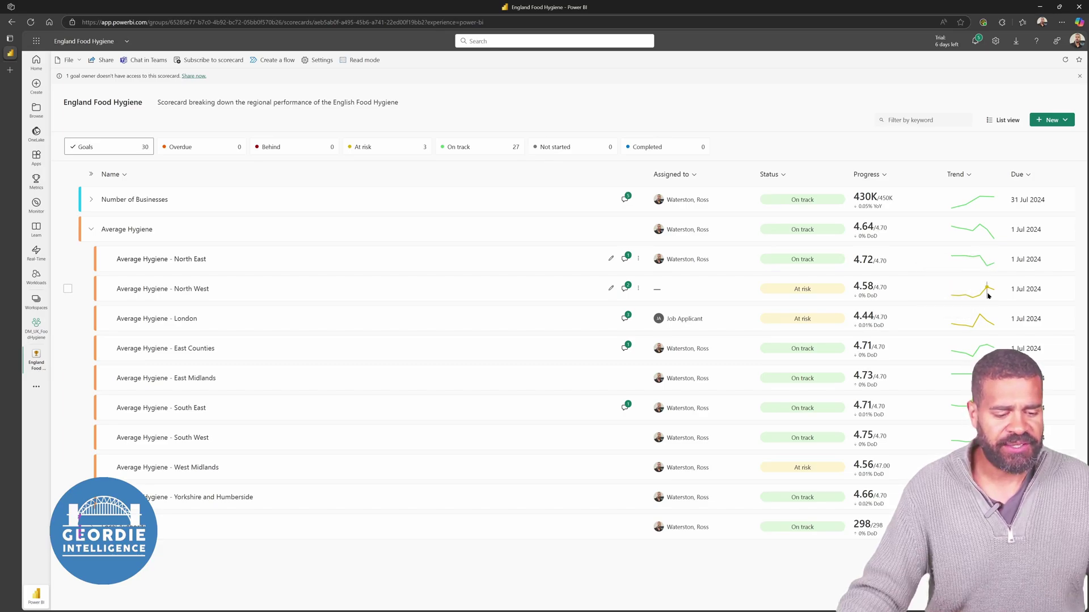
mouse_move(958, 314)
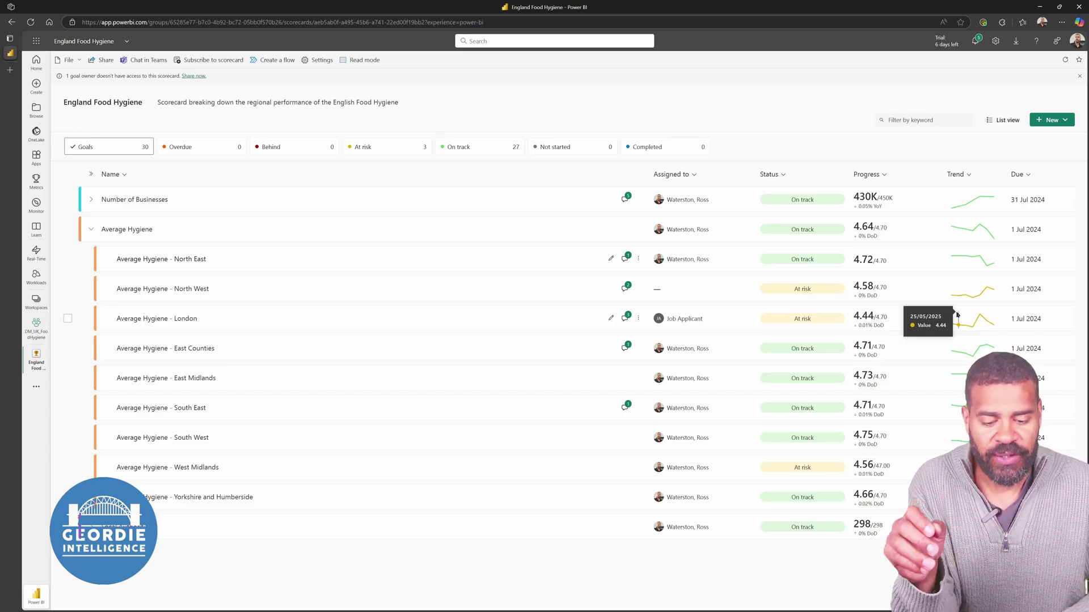
left_click(382, 150)
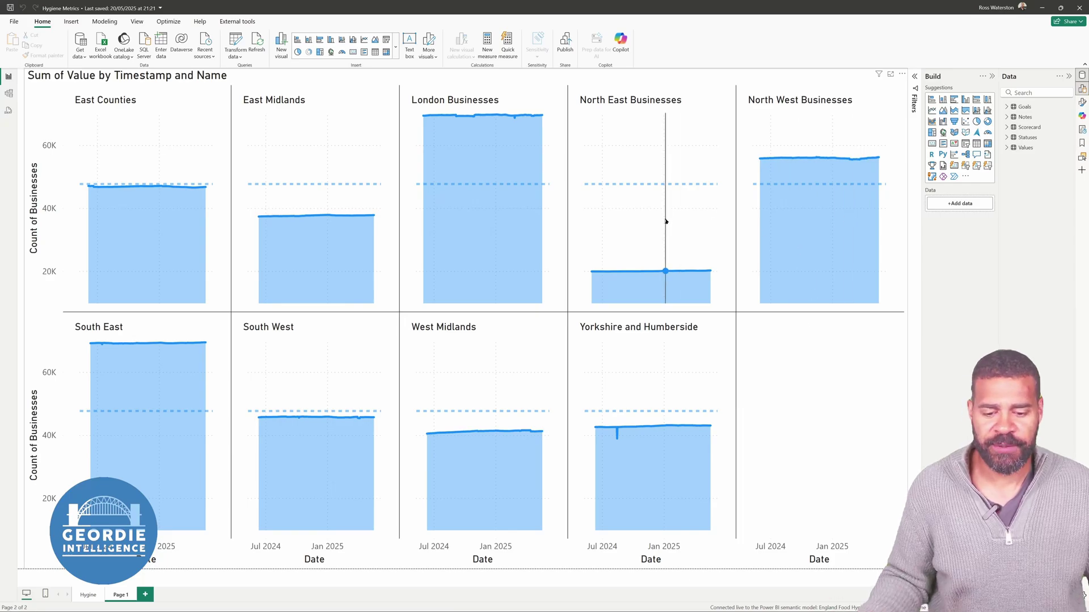
mouse_move(524, 126)
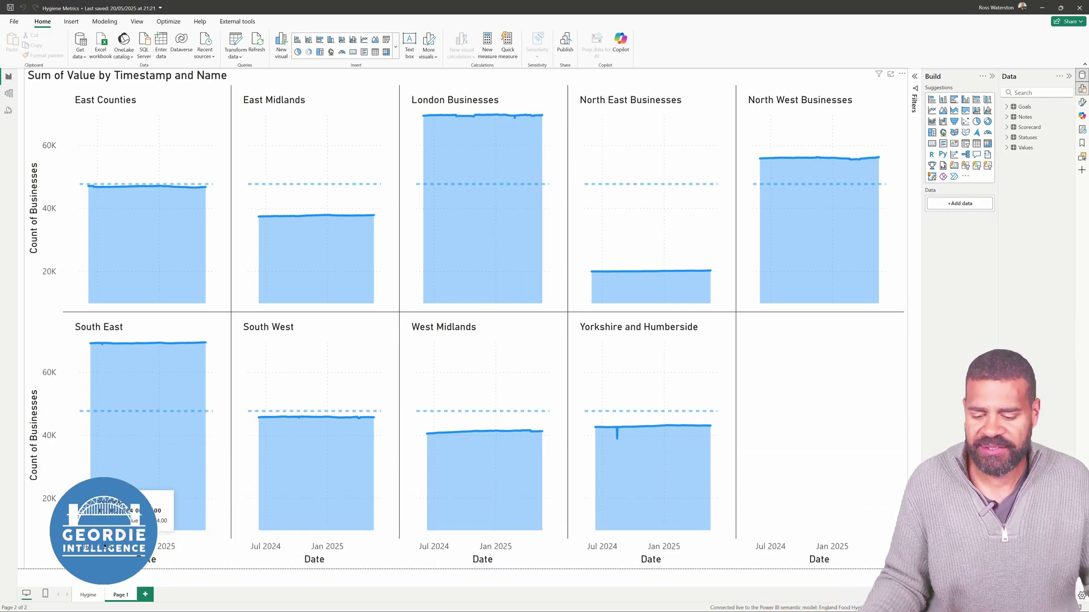
- Open the Hygine page showing average hygiene ratings by region
left_click(85, 595)
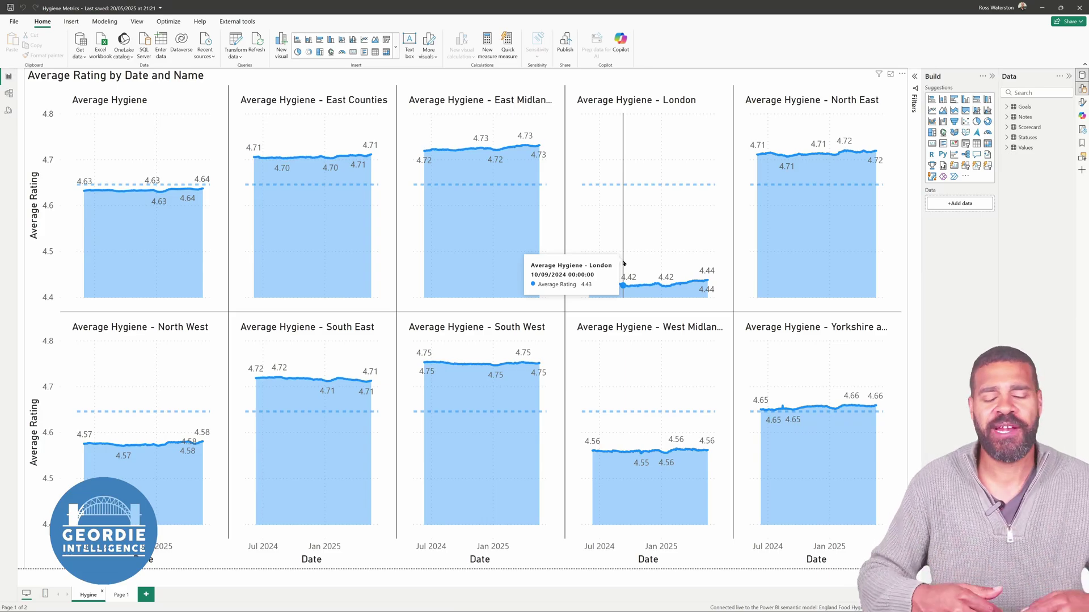
- In the browser scorecard, open the Average Hygiene – London goal details (4.44 vs 4.70, At risk)
key("alt+Tab")
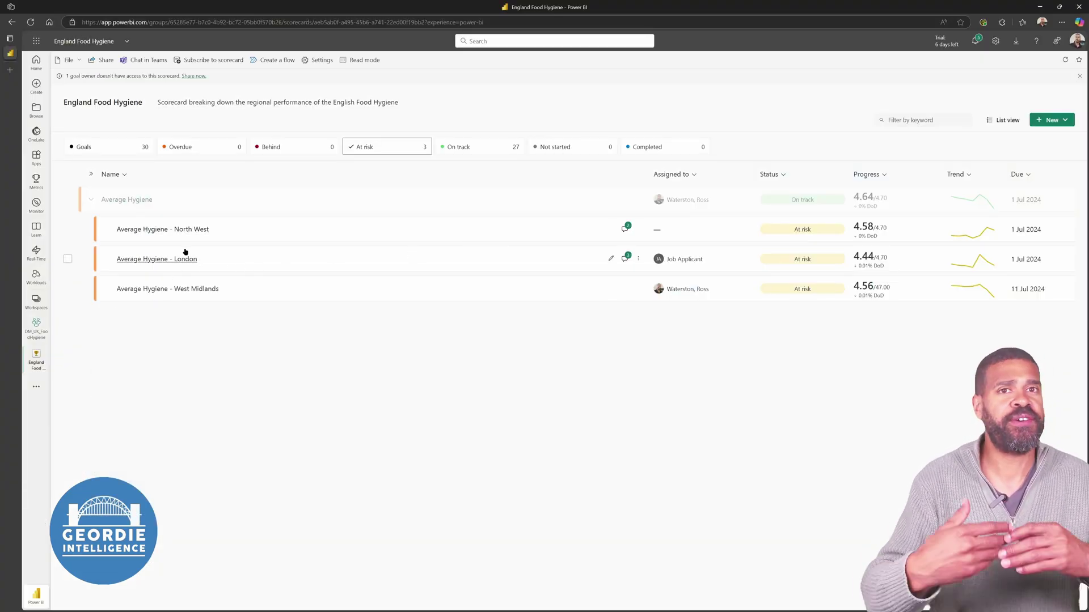
left_click(624, 259)
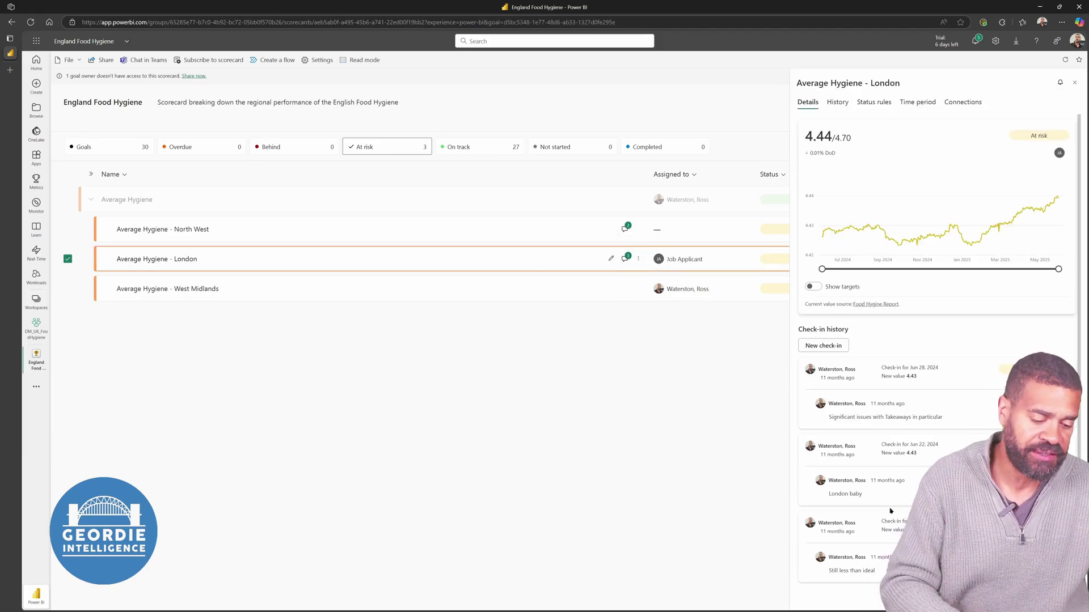